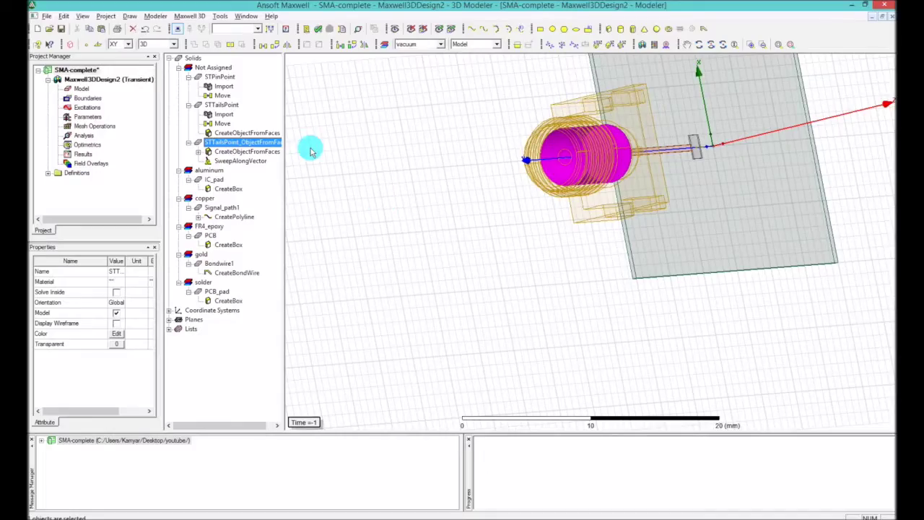
# Step: Open the context menu for STTailsPoint_ObjectFromFaces in the model tree
pyautogui.rightClick(218, 145)
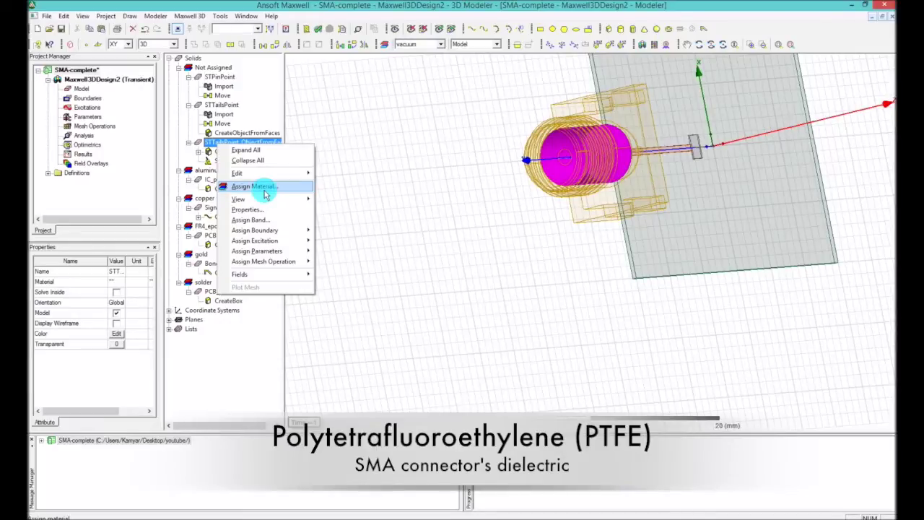
# Step: Search 'PT' in material selection and remove the old project PTFE material
pyautogui.click(264, 190)
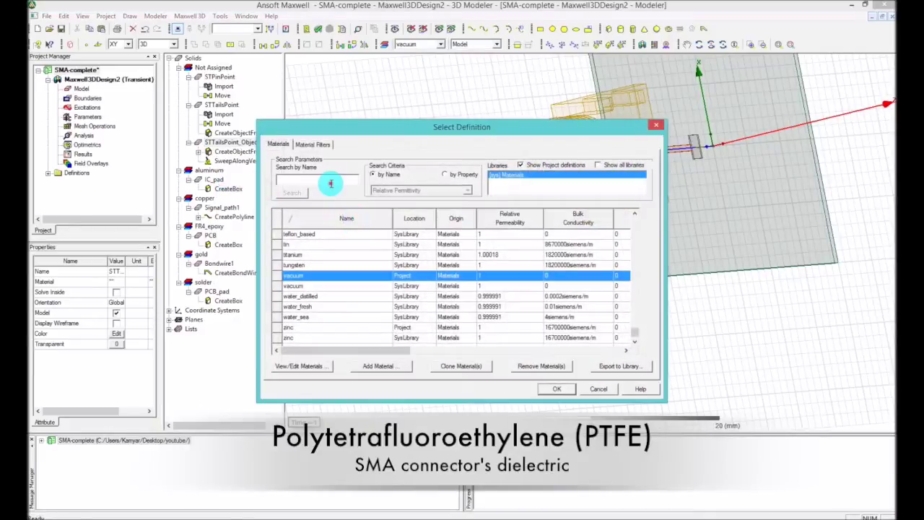
pyautogui.click(331, 183)
pyautogui.write('P')
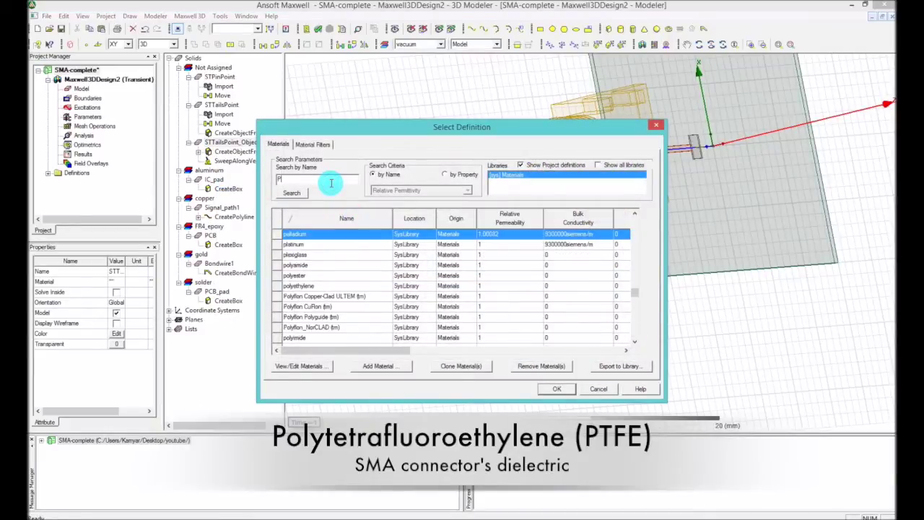
pyautogui.write('T')
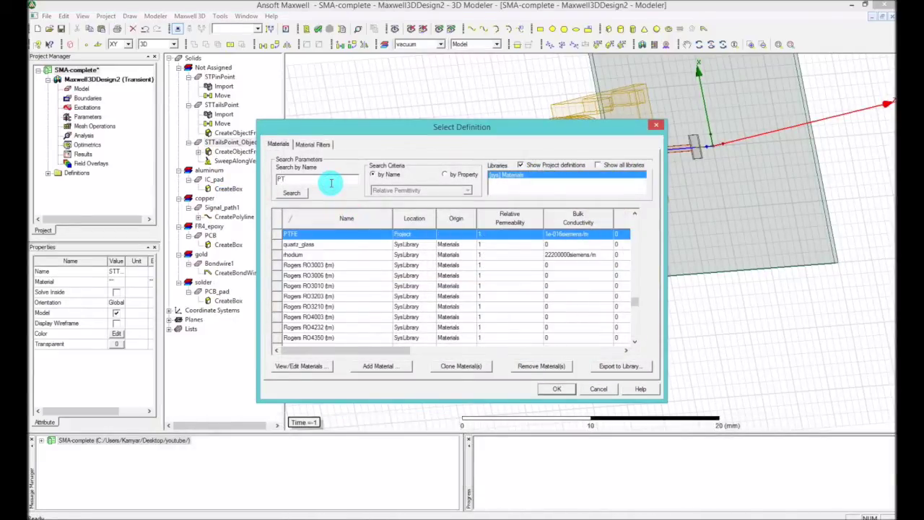
pyautogui.click(308, 235)
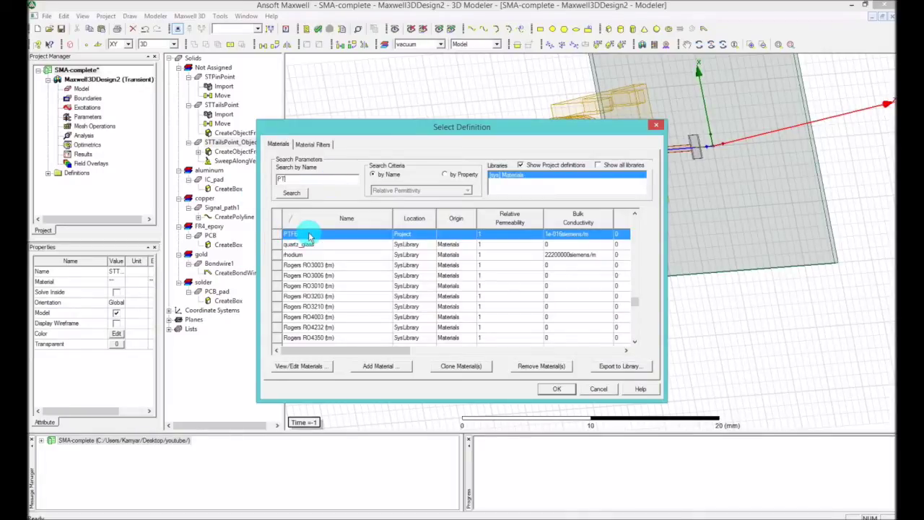
pyautogui.moveTo(420, 126); pyautogui.dragTo(402, 92)
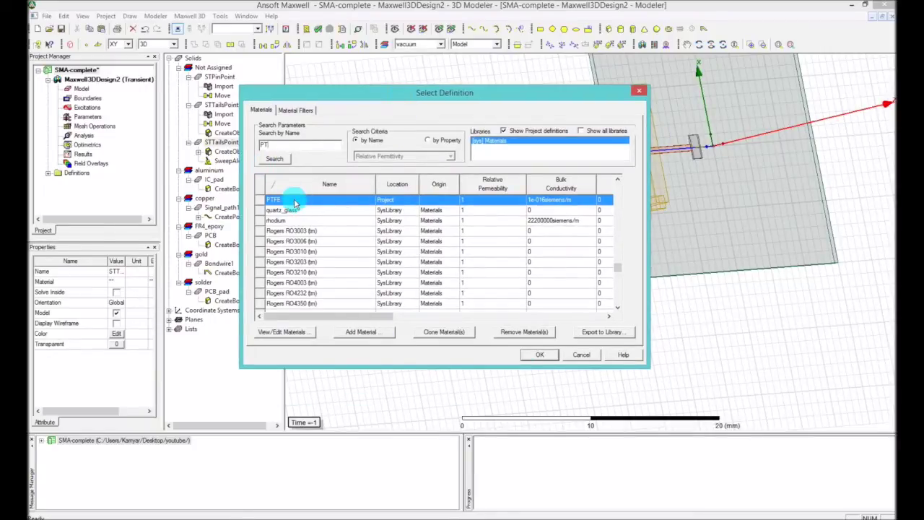
pyautogui.click(531, 331)
pyautogui.click(479, 280)
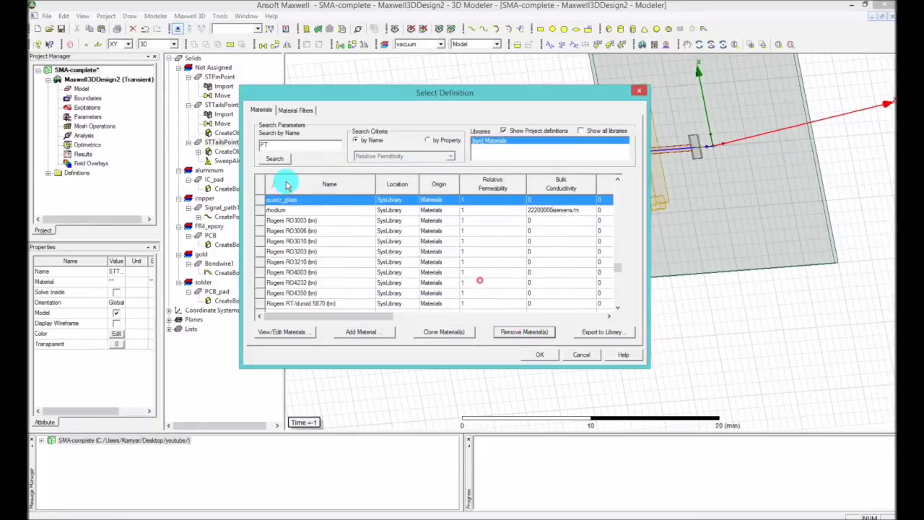
# Step: Clear the material search to restore the full list and start a new material
pyautogui.doubleClick(266, 144)
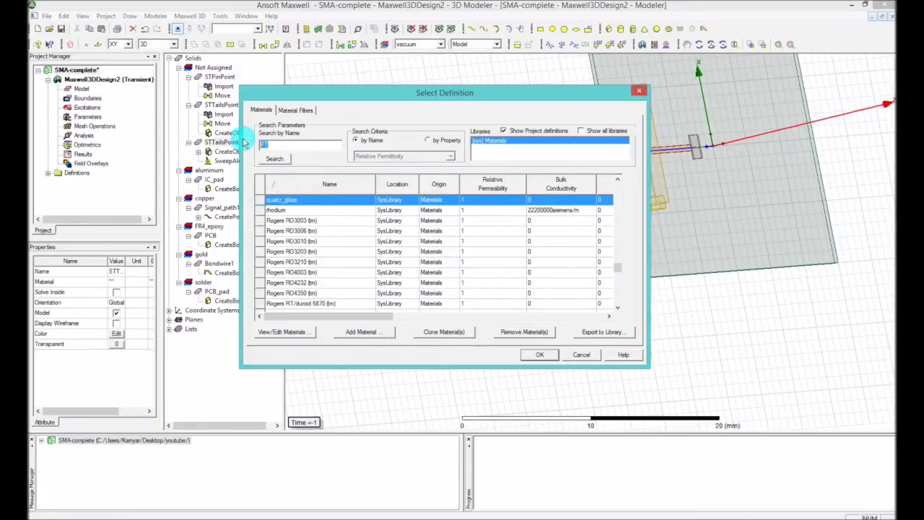
pyautogui.write('PTF')
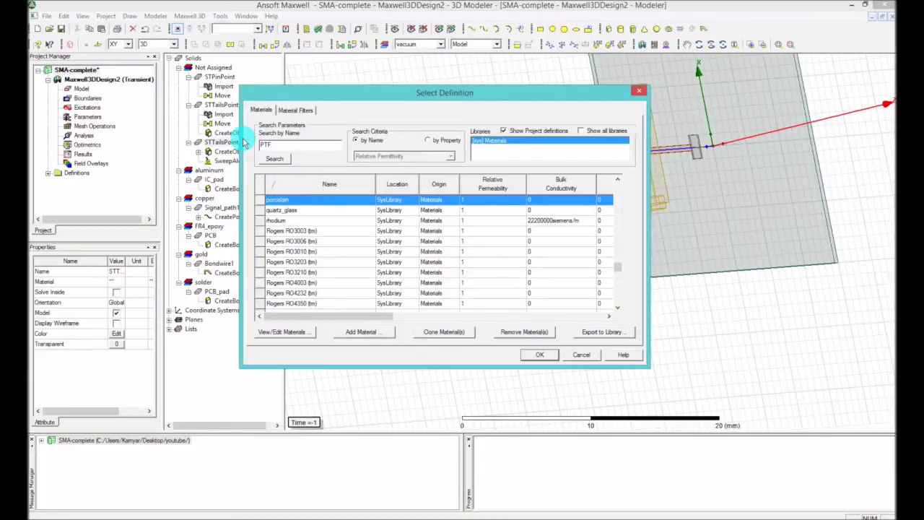
pyautogui.press('BackSpace')
pyautogui.press('BackSpace')
pyautogui.press('BackSpace')
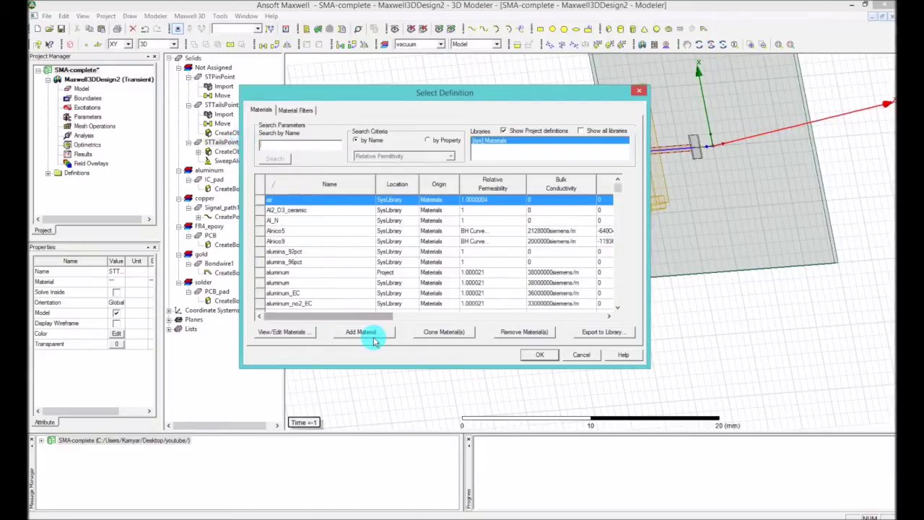
pyautogui.click(371, 334)
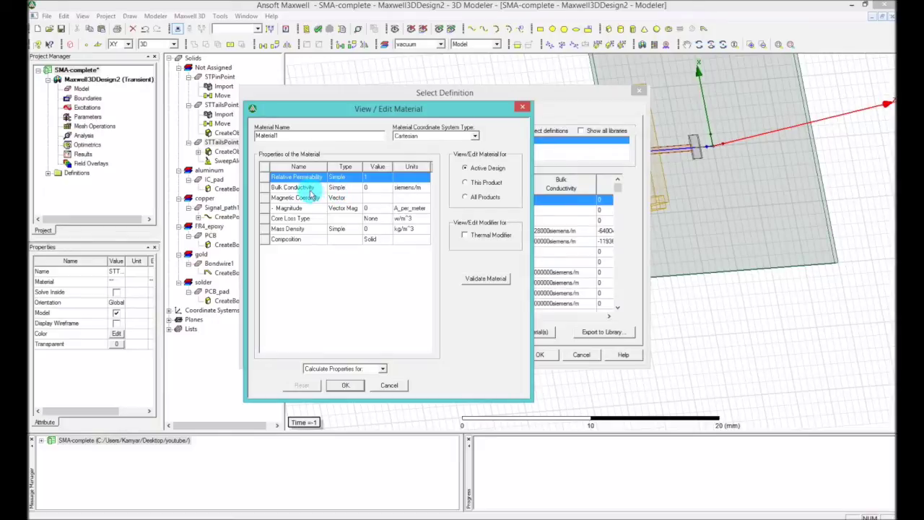
# Step: Enter 1e-16 siemens/m as Material1's bulk conductivity
pyautogui.click(370, 188)
pyautogui.click(370, 188)
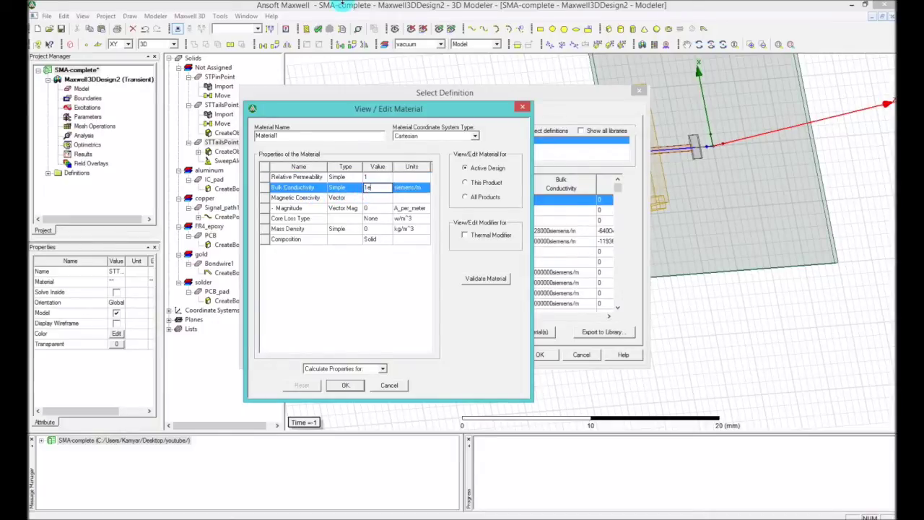
pyautogui.write('1e-16')
pyautogui.doubleClick(374, 188)
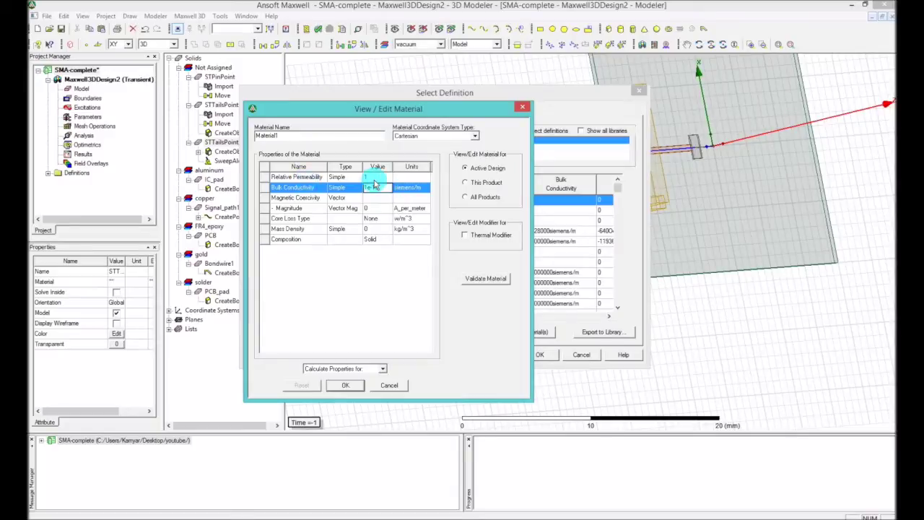
pyautogui.click(306, 178)
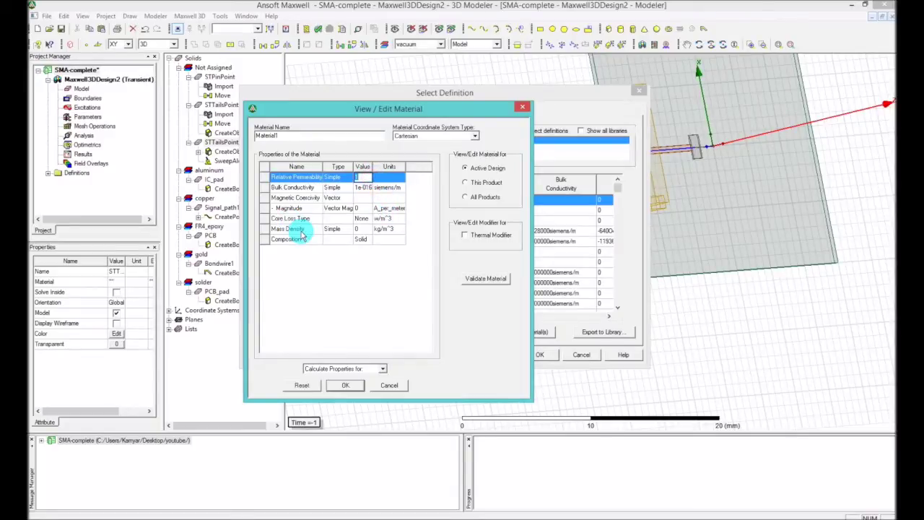
# Step: Set Material1's mass density to 2200 kg/m^3 and return core loss type to None
pyautogui.click(360, 229)
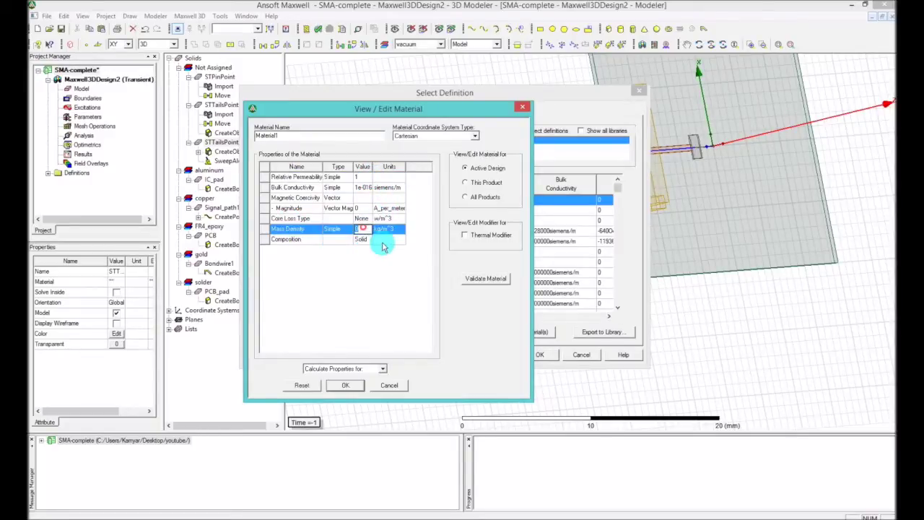
pyautogui.write('22')
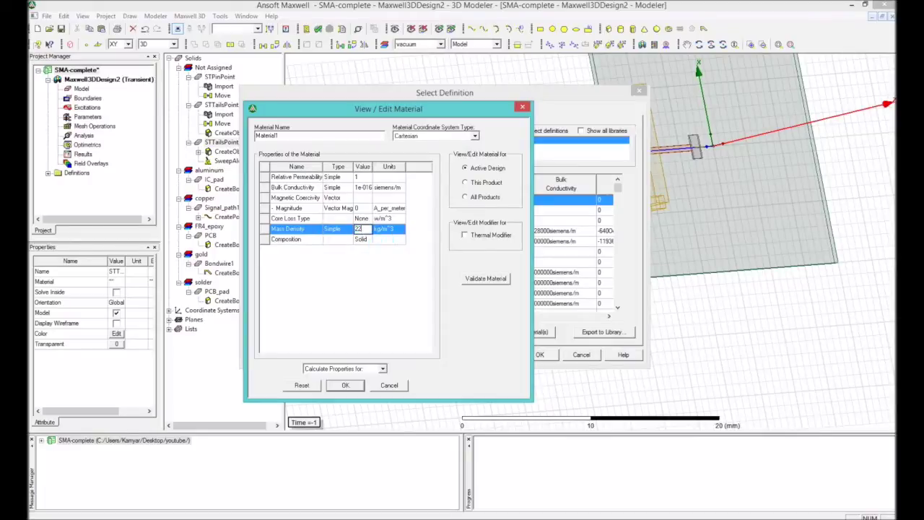
pyautogui.write('00')
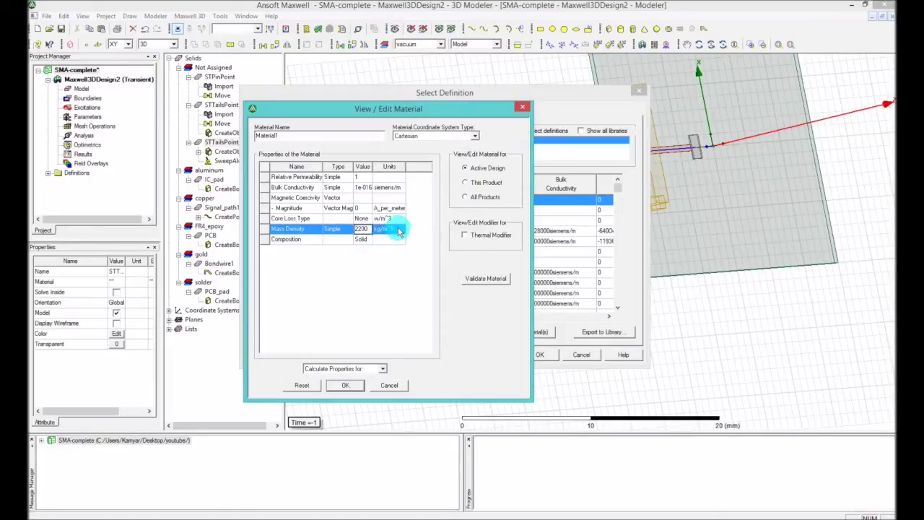
pyautogui.click(365, 228)
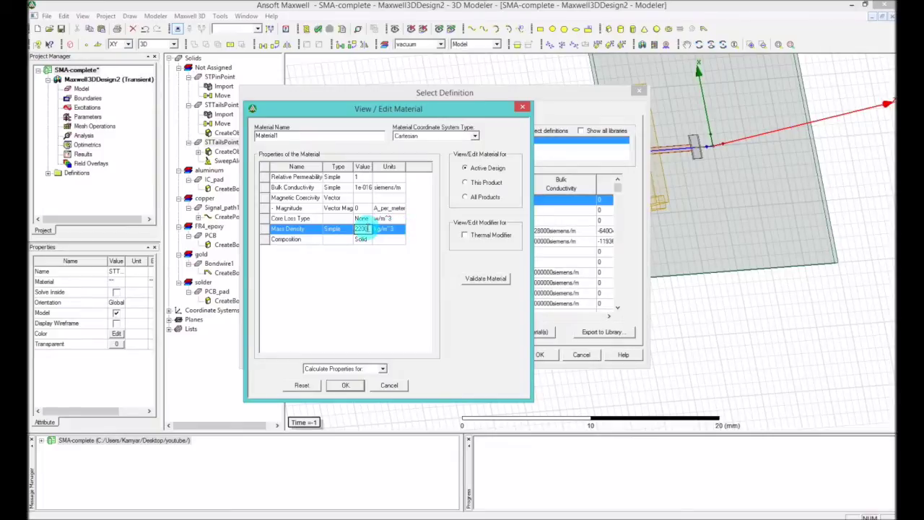
pyautogui.click(361, 219)
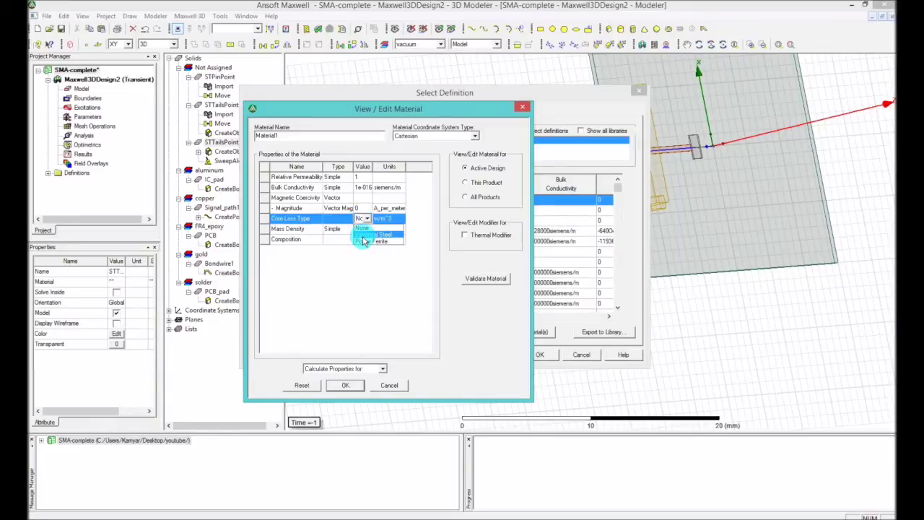
pyautogui.click(364, 236)
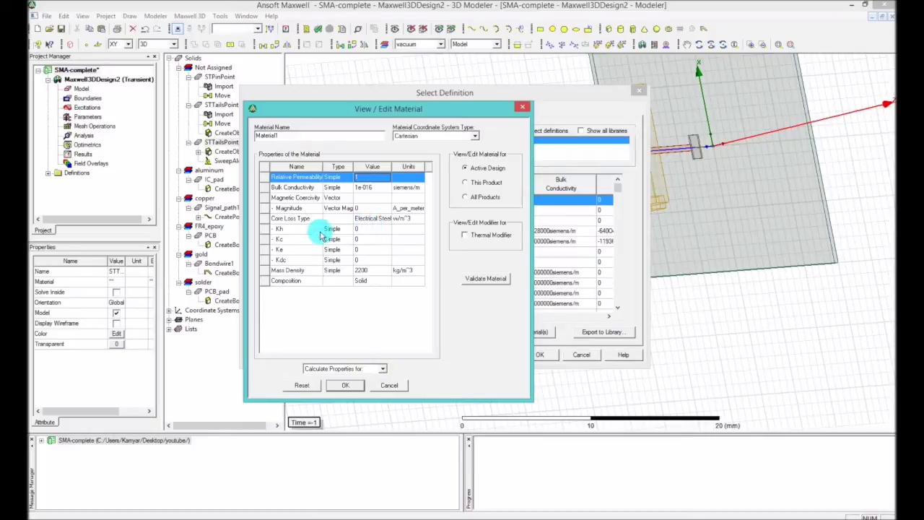
pyautogui.click(364, 219)
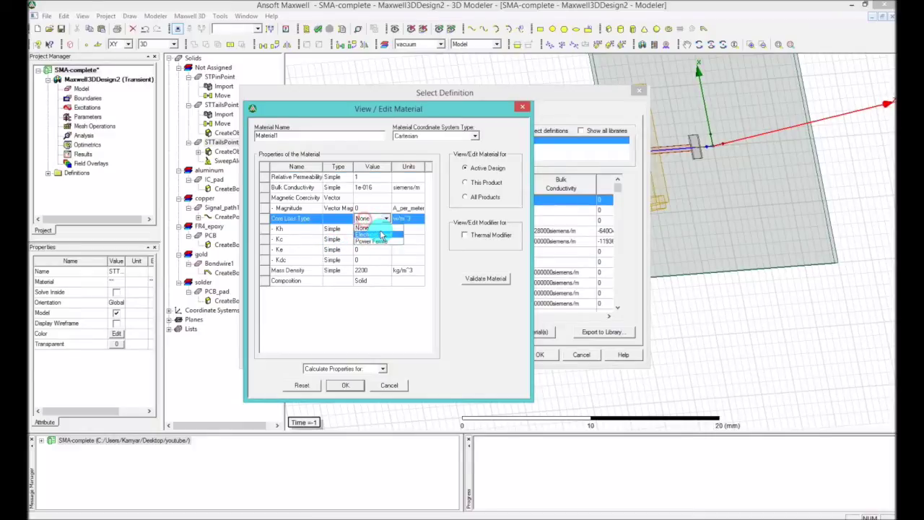
pyautogui.click(383, 230)
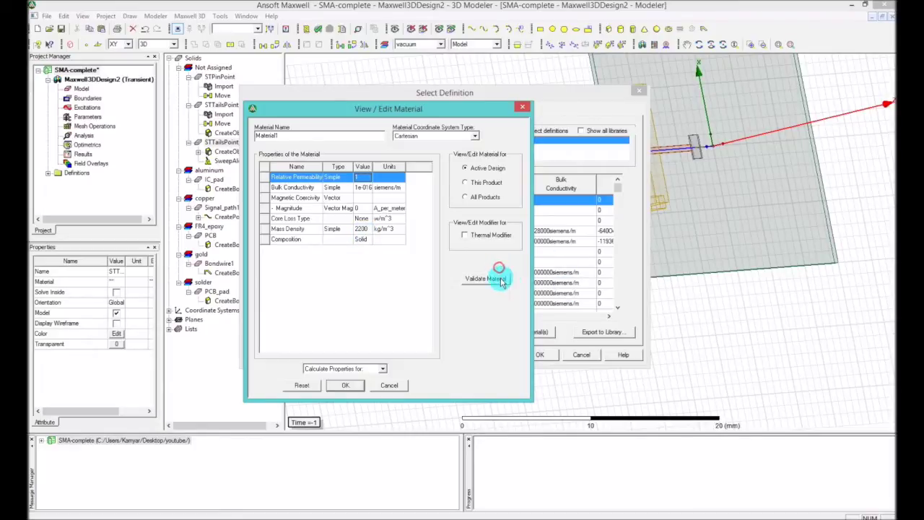
# Step: Try the Permanent Magnet property calculation, then close it without applying
pyautogui.click(369, 369)
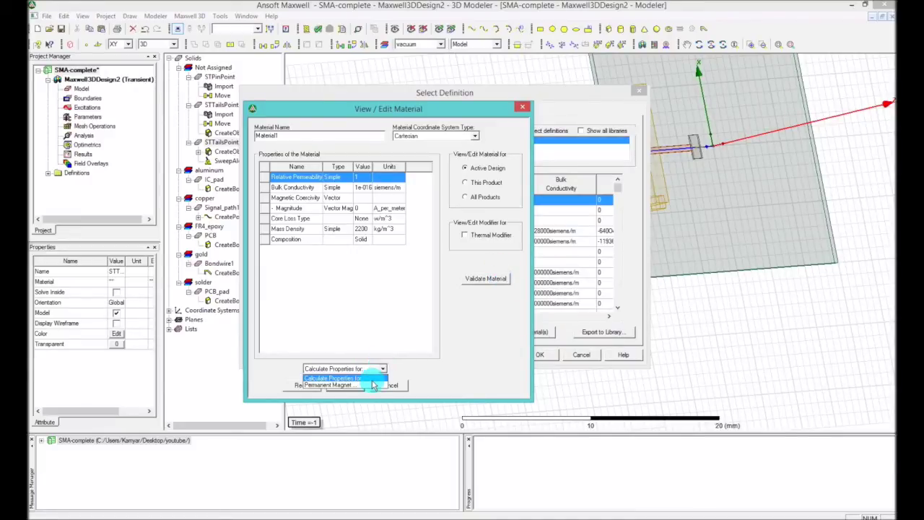
pyautogui.click(373, 385)
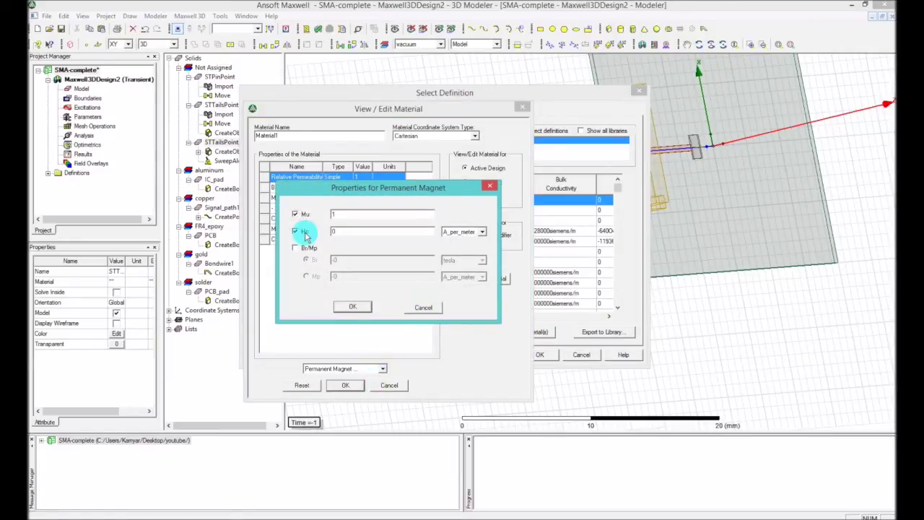
pyautogui.click(423, 307)
pyautogui.click(424, 307)
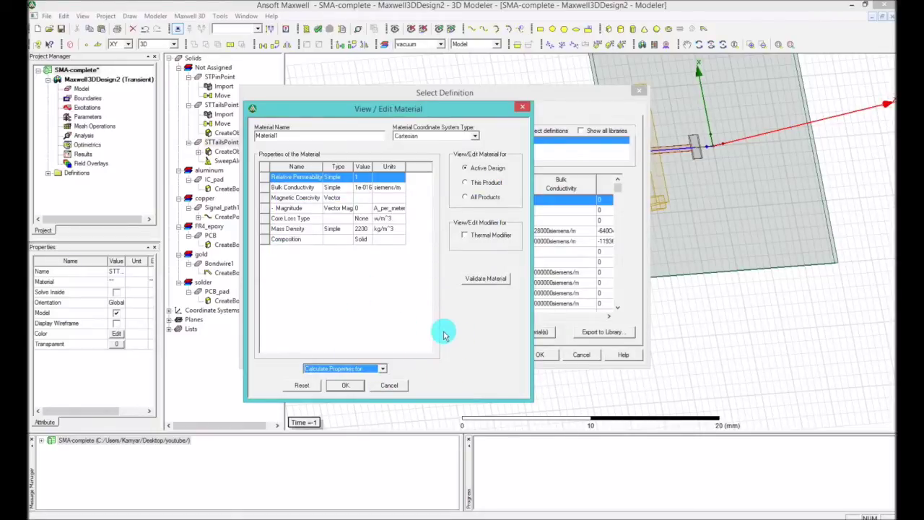
# Step: Rename the material to PTFE and validate its definition
pyautogui.doubleClick(287, 136)
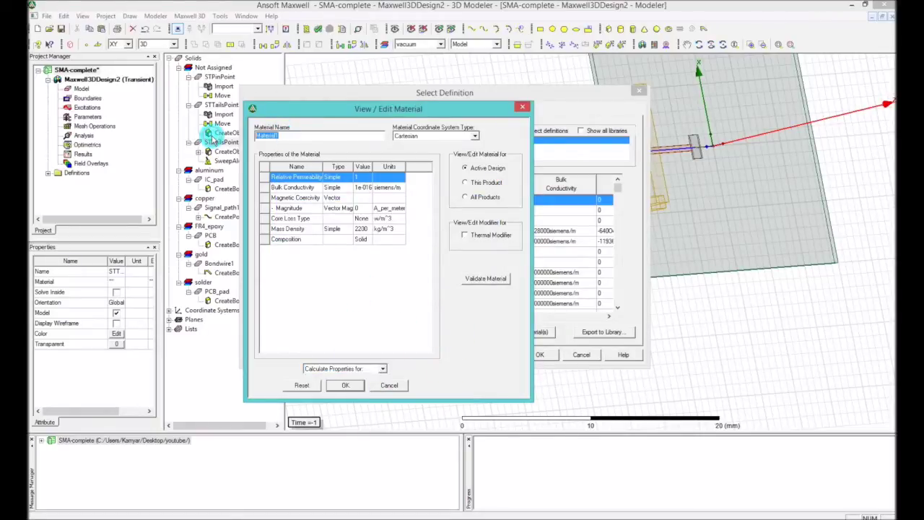
pyautogui.write('F')
pyautogui.write('T')
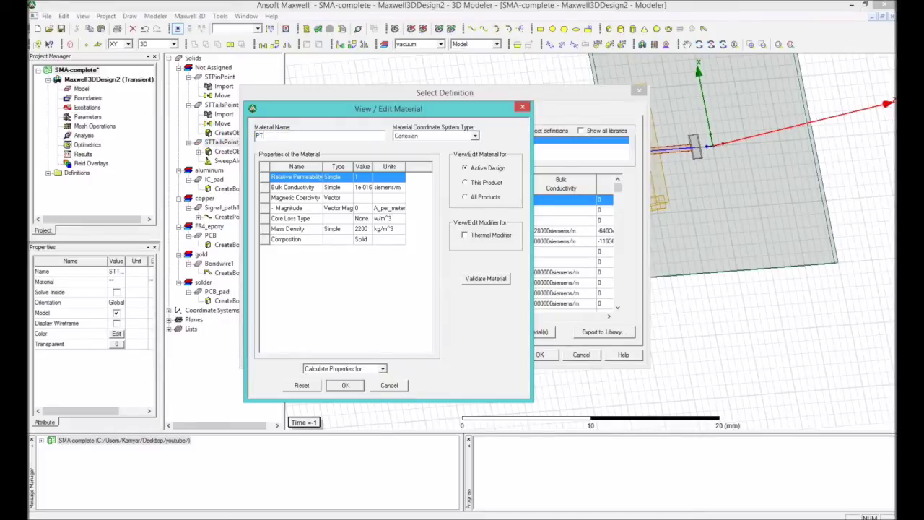
pyautogui.write('FE')
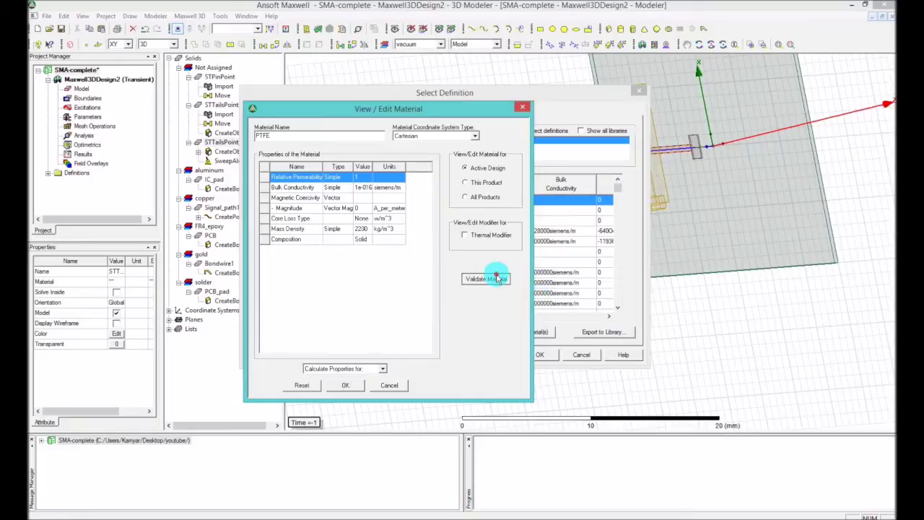
pyautogui.click(495, 277)
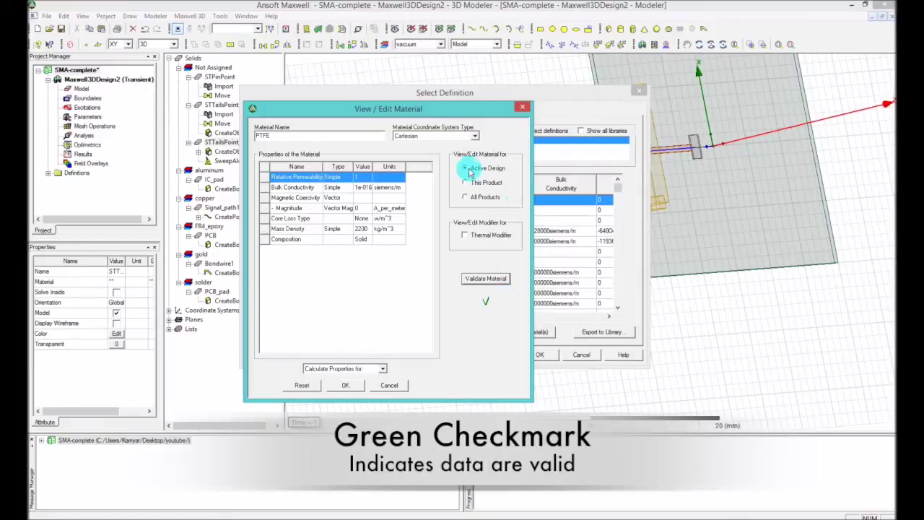
# Step: Confirm the new PTFE material and apply it to the tails insulator object
pyautogui.click(340, 386)
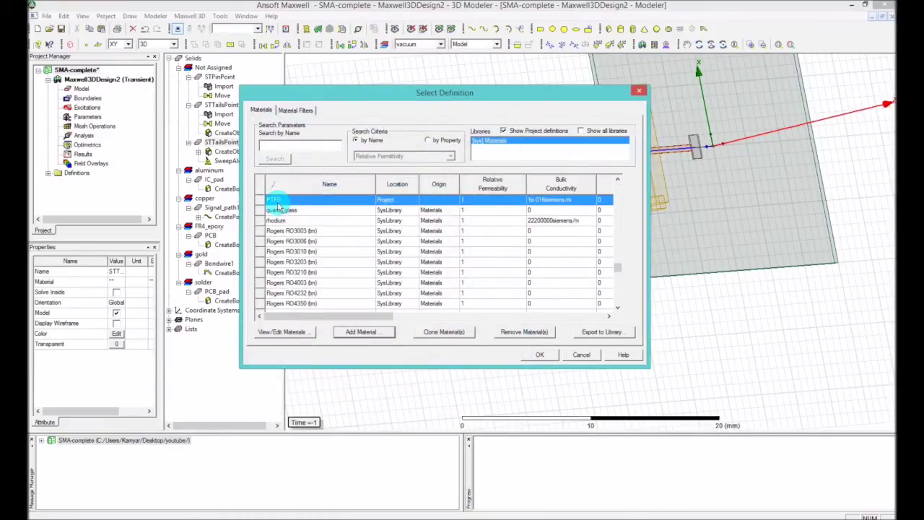
pyautogui.moveTo(395, 318); pyautogui.dragTo(431, 318)
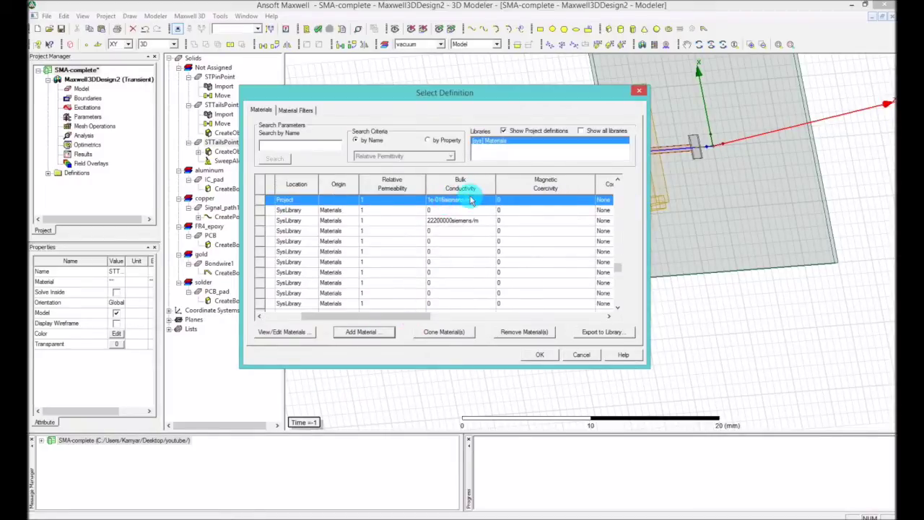
pyautogui.moveTo(365, 318); pyautogui.dragTo(329, 318)
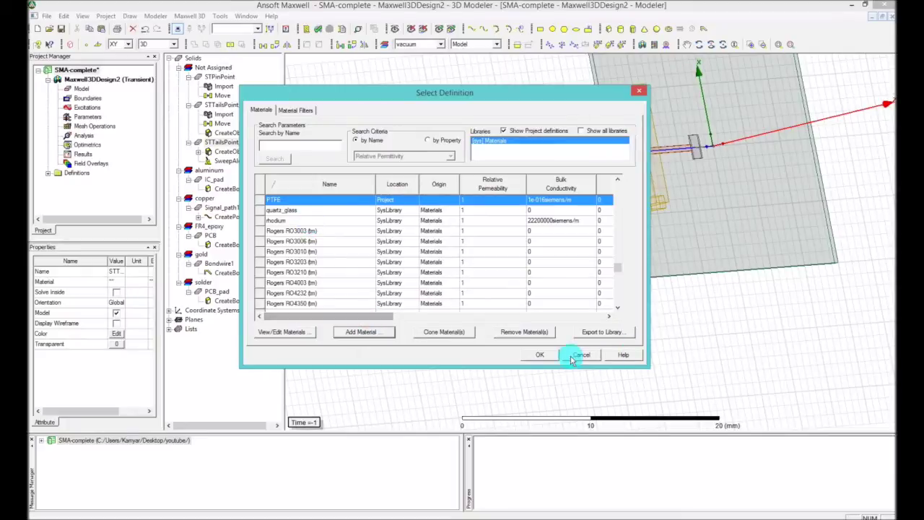
pyautogui.click(540, 354)
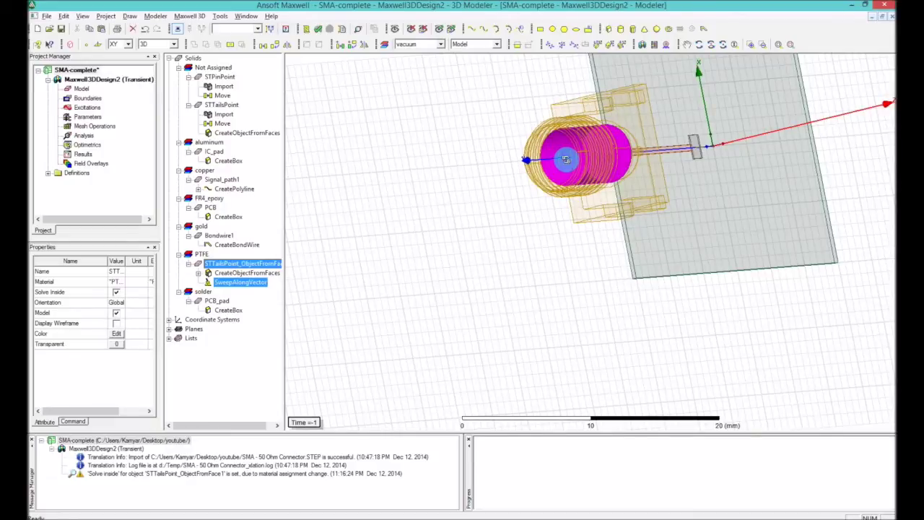
# Step: Switch to whole-object selection and select the STPinPoint centre pin
pyautogui.keyDown('alt'); pyautogui.moveTo(567, 159); pyautogui.dragTo(505, 168); pyautogui.keyUp('alt')
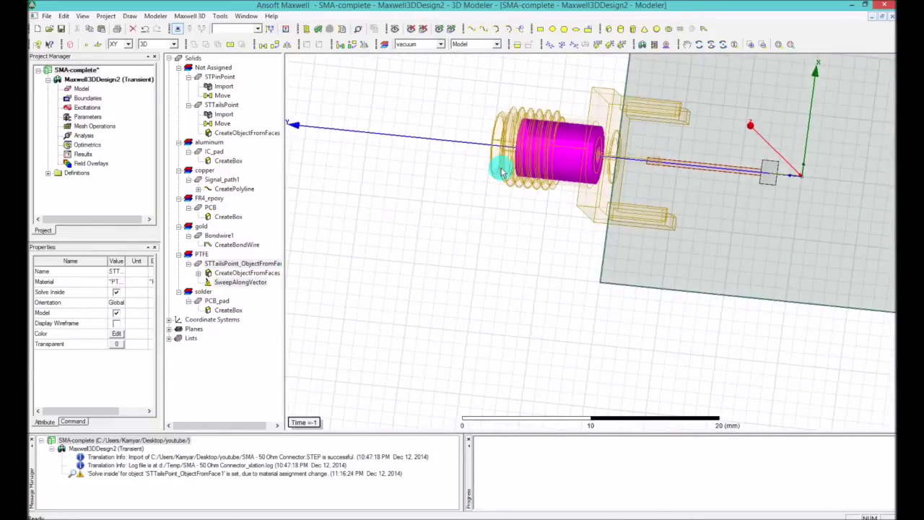
pyautogui.click(512, 242)
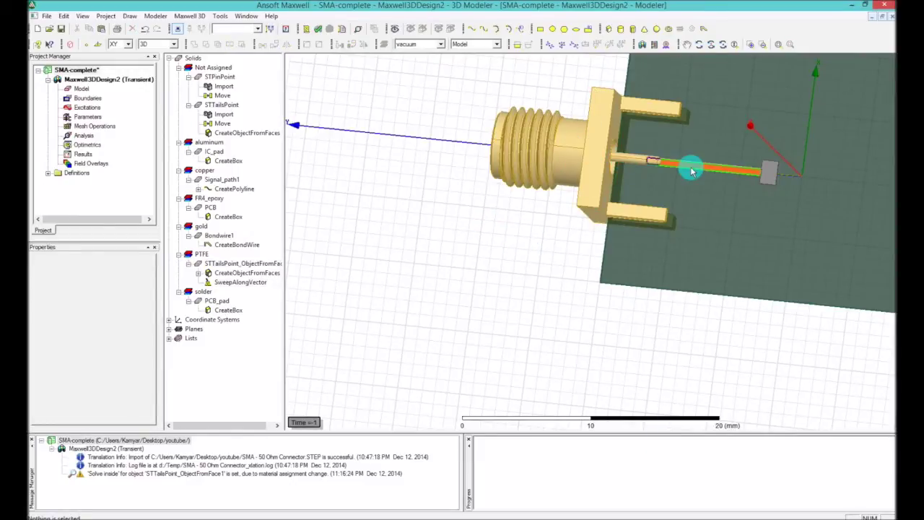
pyautogui.click(639, 162)
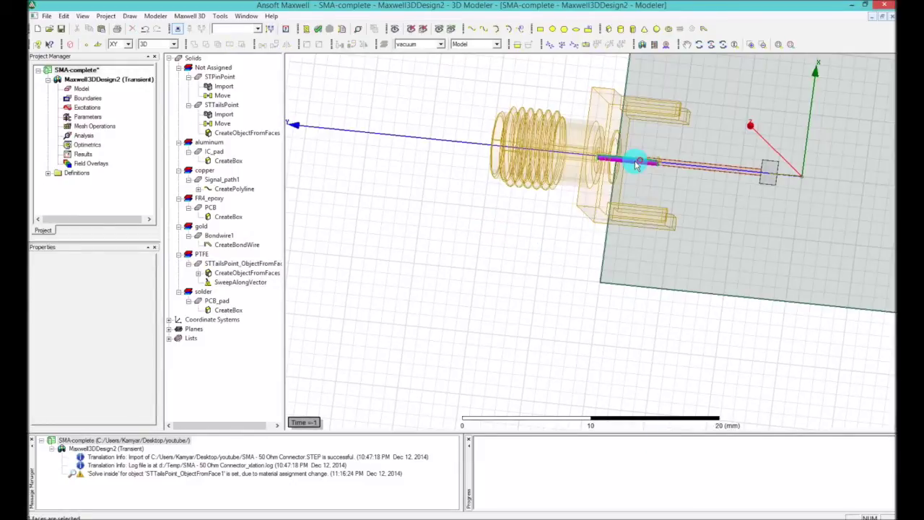
pyautogui.click(544, 207)
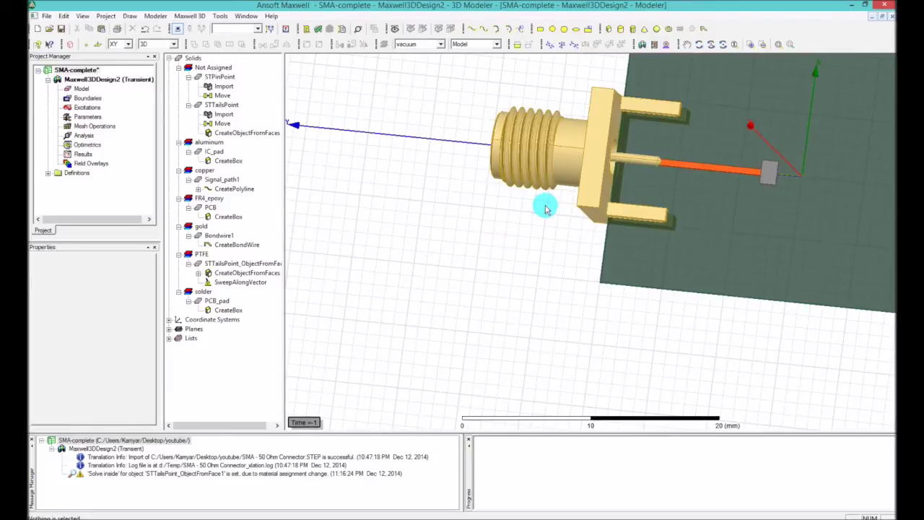
pyautogui.press('o')
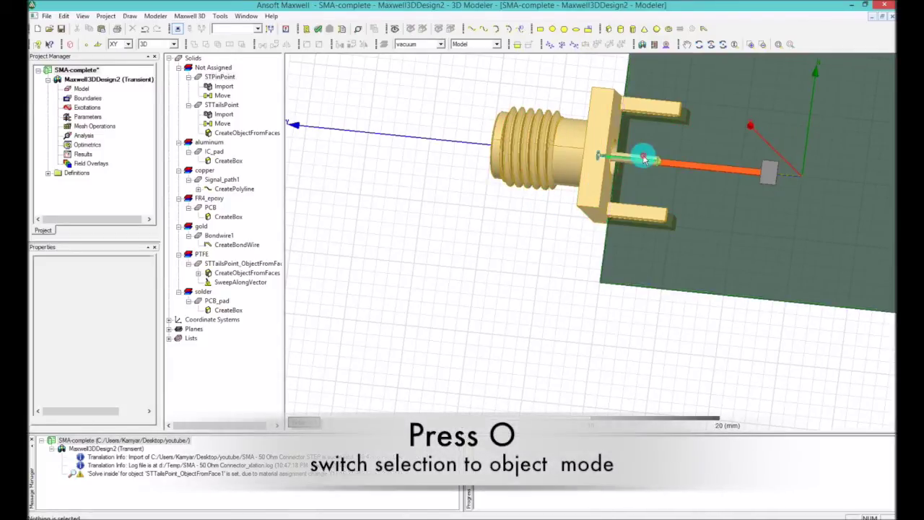
pyautogui.click(645, 159)
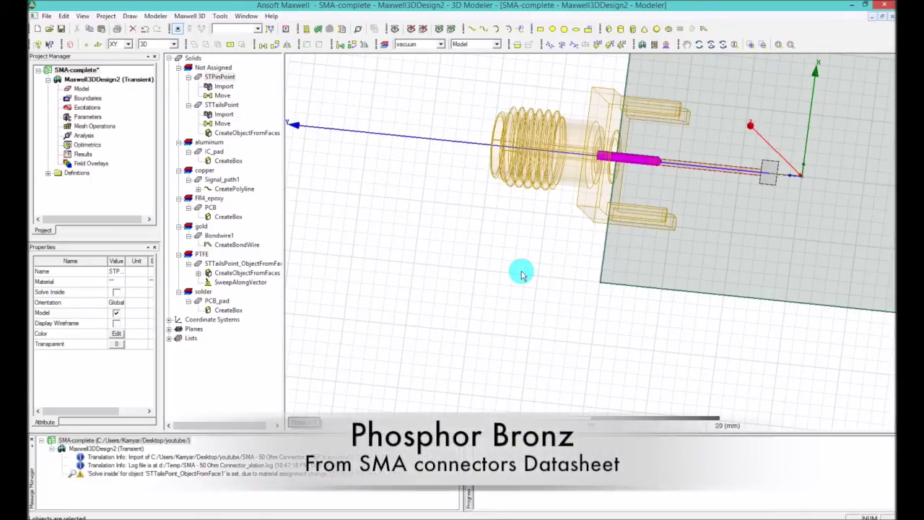
# Step: Assign the project's bronze material to the STPinPoint centre pin
pyautogui.rightClick(217, 77)
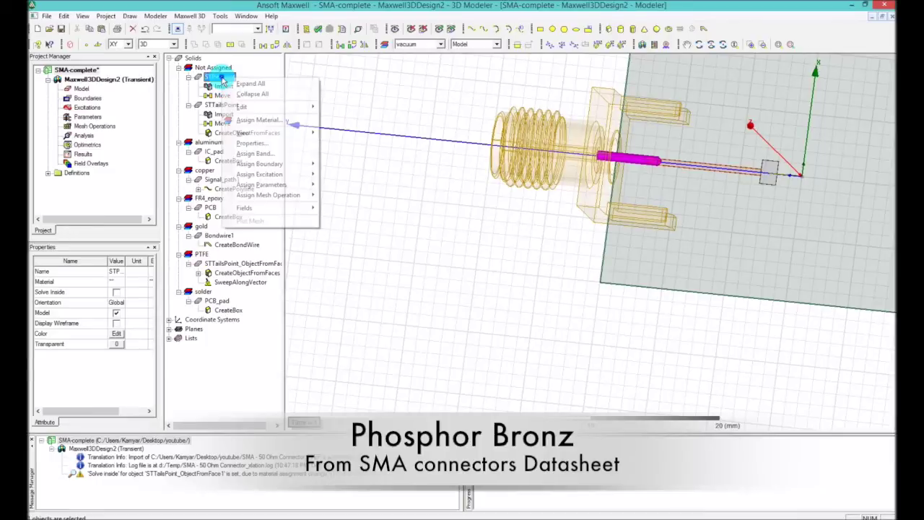
pyautogui.click(263, 120)
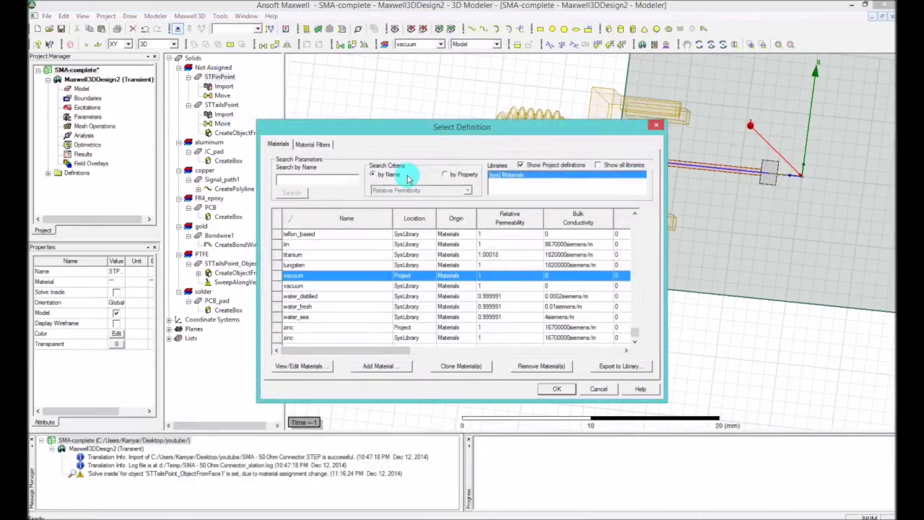
pyautogui.write('brom')
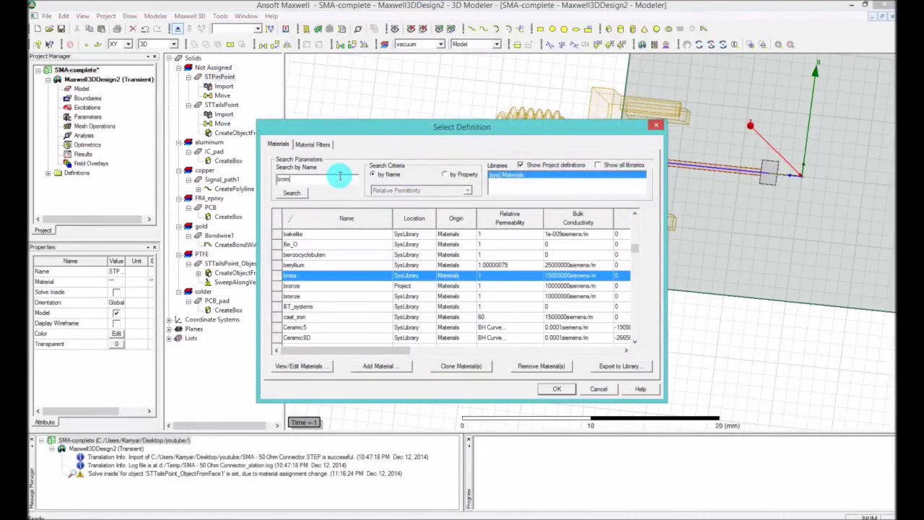
pyautogui.click(296, 286)
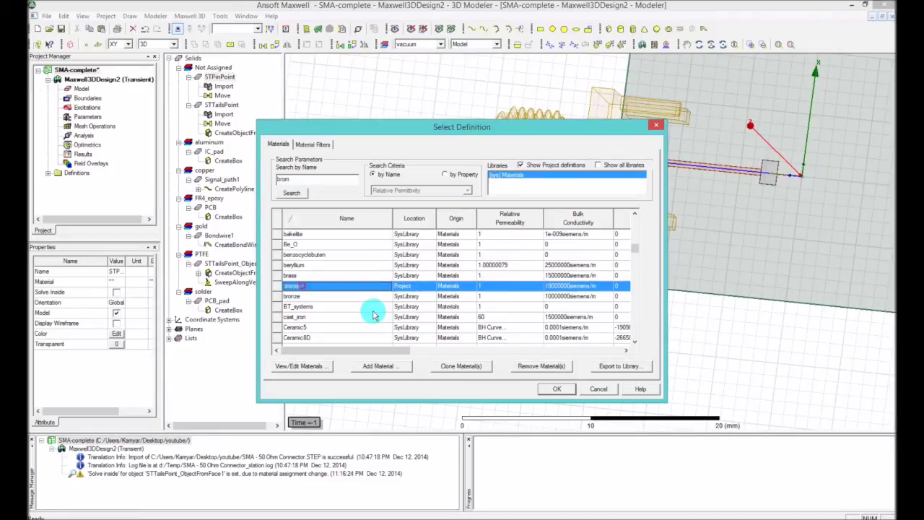
pyautogui.click(557, 389)
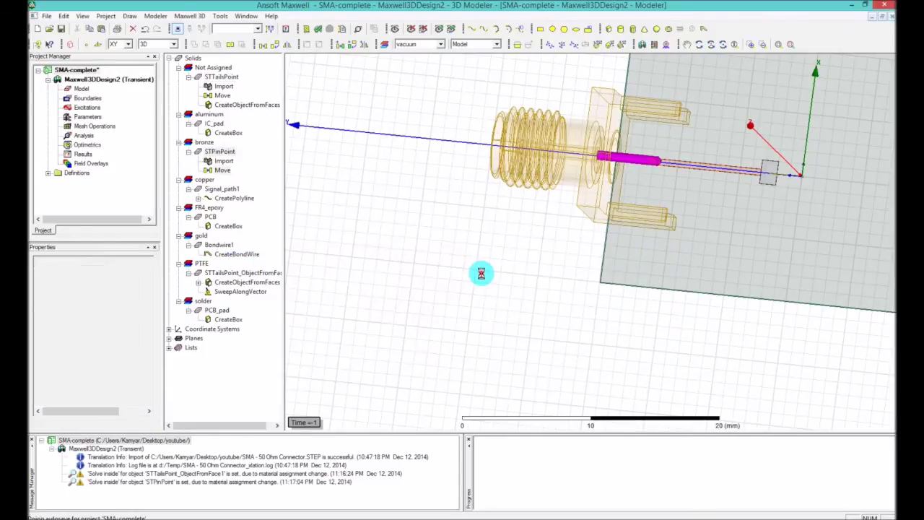
# Step: Select the STTailsPoint connector body from a side view and open its tree context menu
pyautogui.click(573, 136)
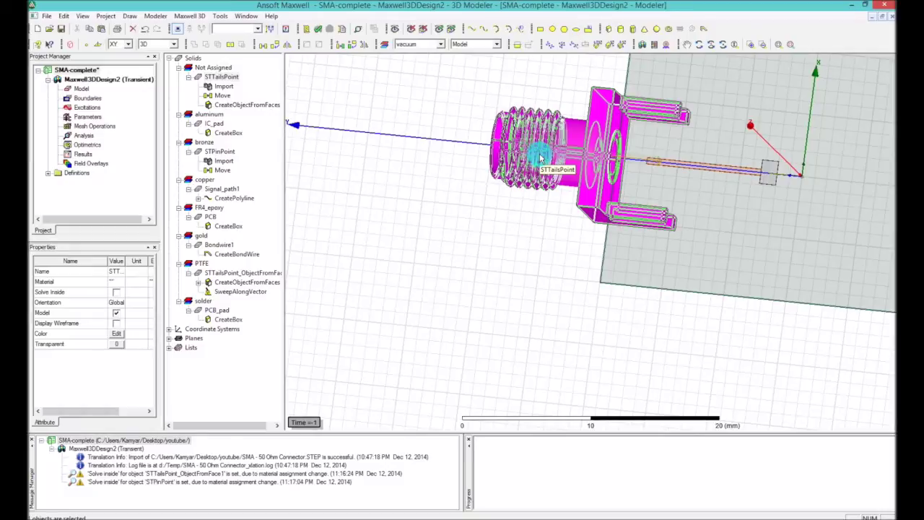
pyautogui.click(530, 253)
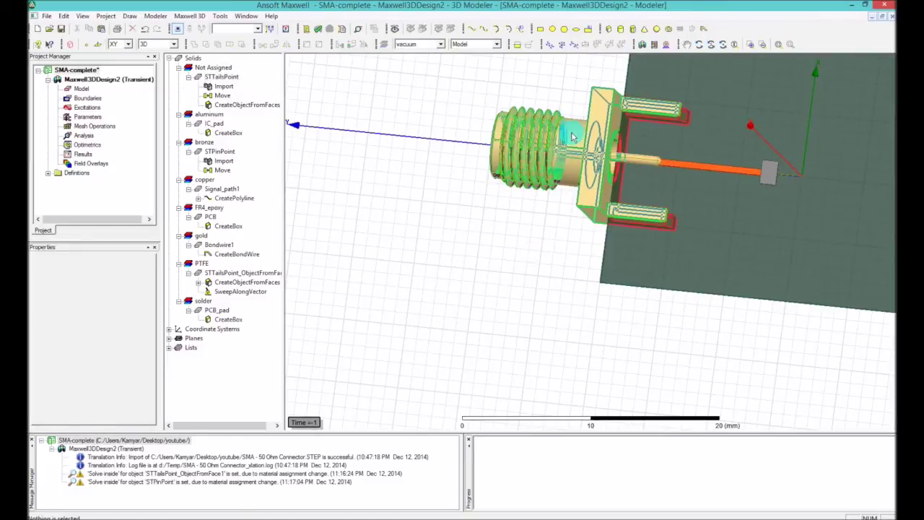
pyautogui.click(579, 162)
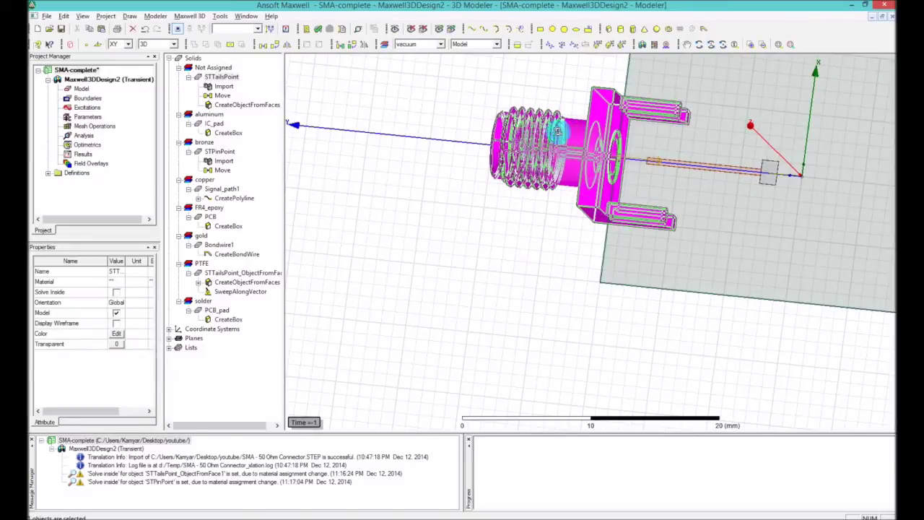
pyautogui.keyDown('alt'); pyautogui.moveTo(581, 135); pyautogui.dragTo(549, 162); pyautogui.keyUp('alt')
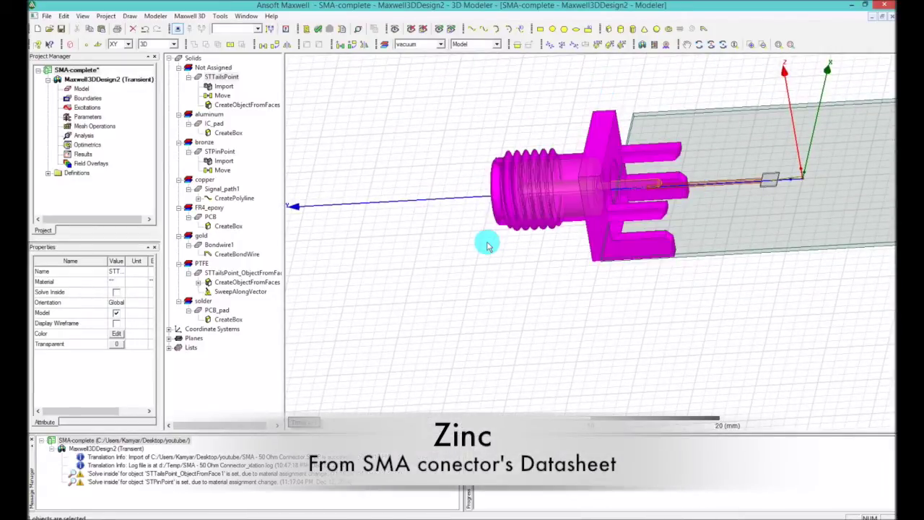
pyautogui.click(512, 278)
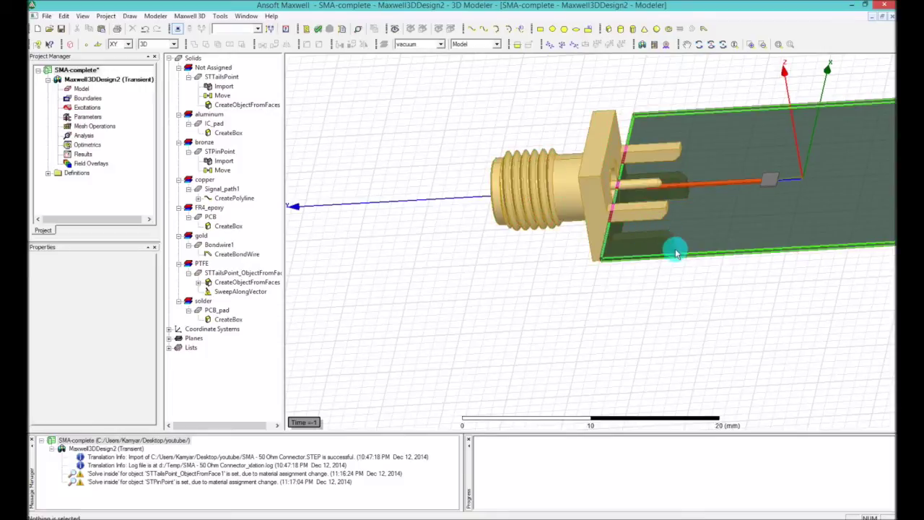
pyautogui.click(644, 221)
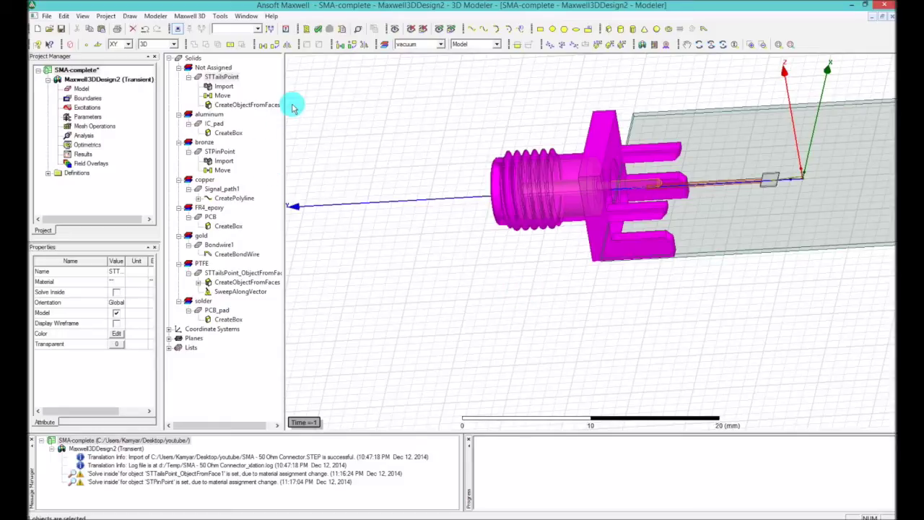
pyautogui.rightClick(220, 78)
# Step: Search 'bro' and assign bronze to the STTailsPoint connector body
pyautogui.click(254, 120)
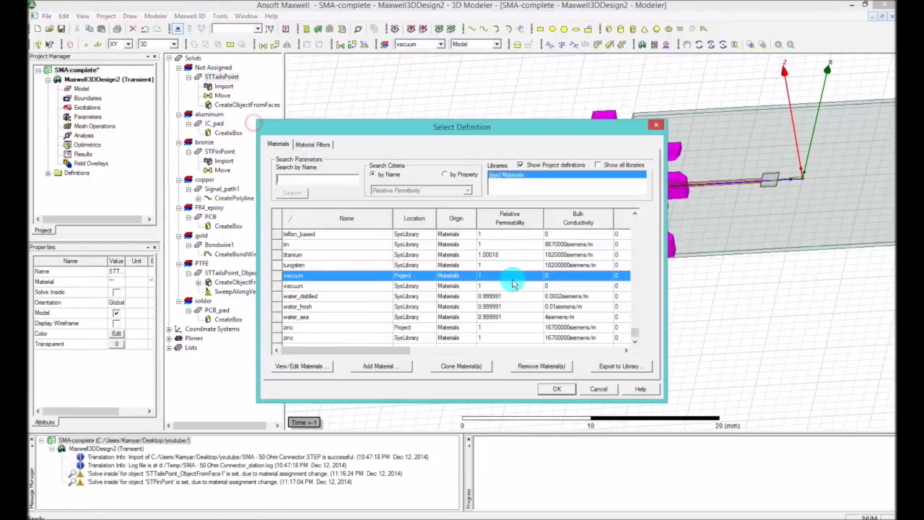
pyautogui.click(284, 184)
pyautogui.write('bron')
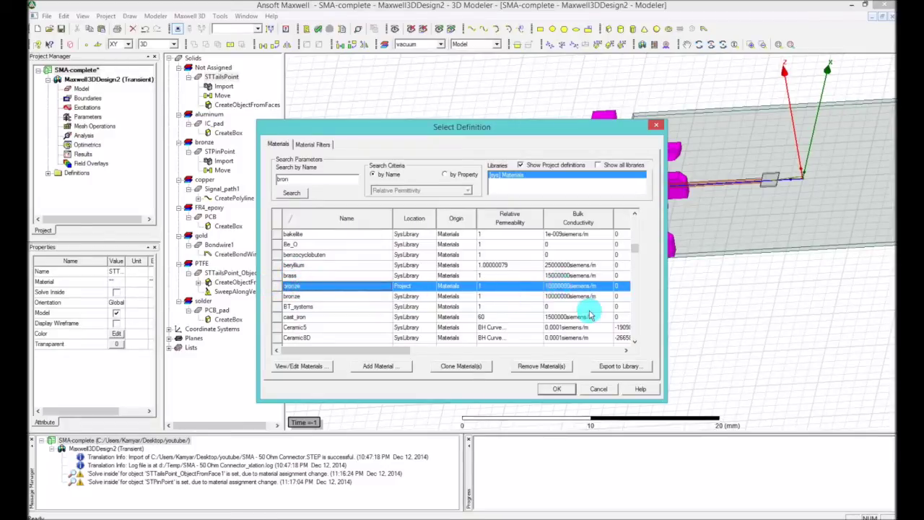
pyautogui.click(561, 390)
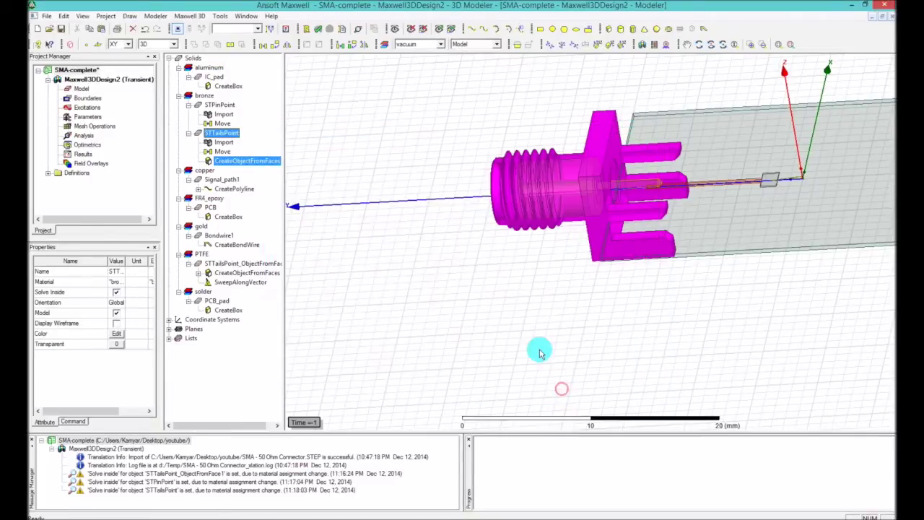
pyautogui.click(523, 302)
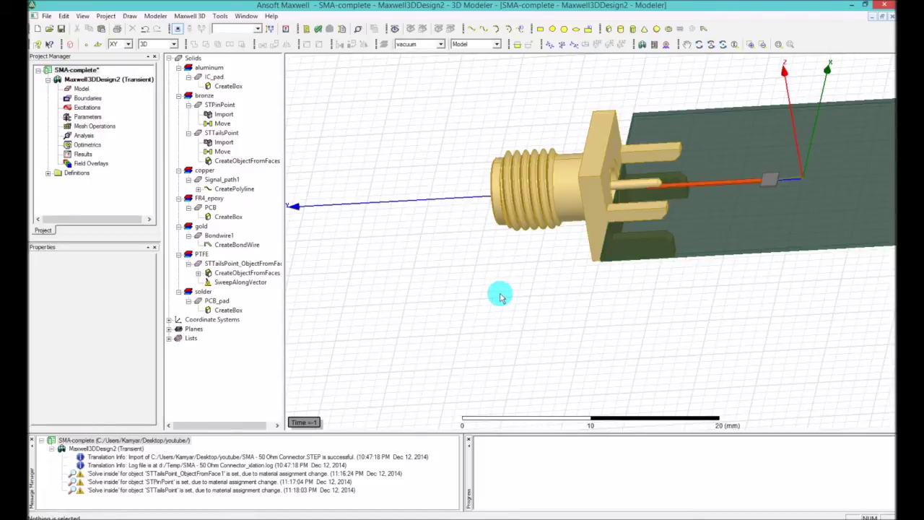
pyautogui.click(613, 313)
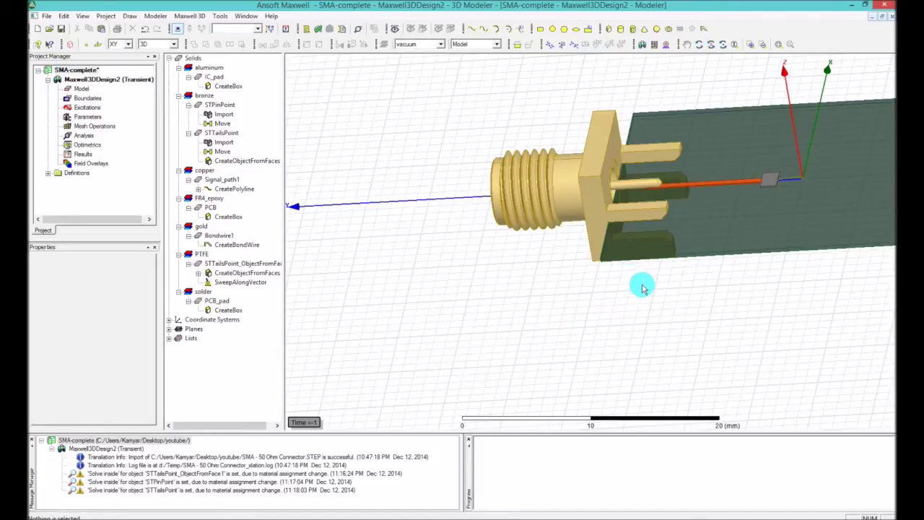
pyautogui.scroll(-2, 642, 287)
pyautogui.scroll(3, 639, 287)
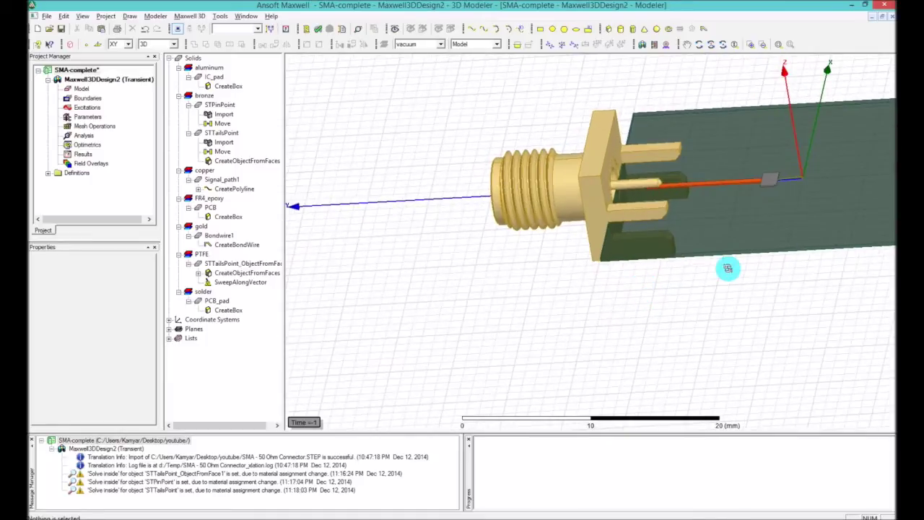
pyautogui.keyDown('alt'); pyautogui.moveTo(594, 200); pyautogui.dragTo(593, 235); pyautogui.keyUp('alt')
pyautogui.scroll(5, 833, 238)
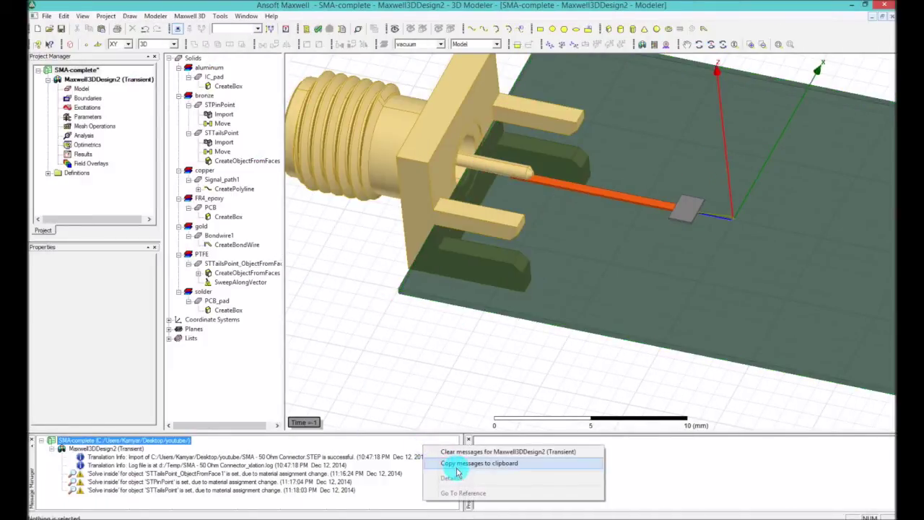
# Step: Clear all messages from the Message Manager log
pyautogui.click(457, 466)
pyautogui.rightClick(462, 455)
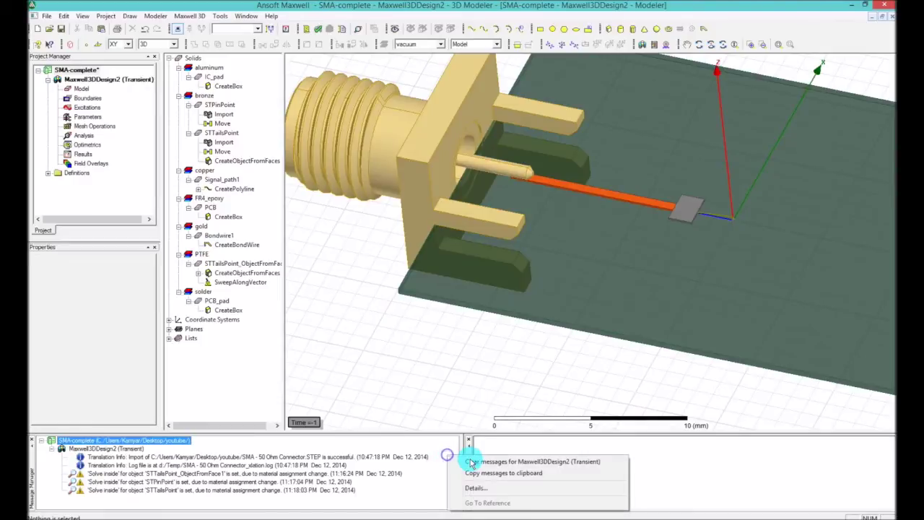
pyautogui.click(473, 462)
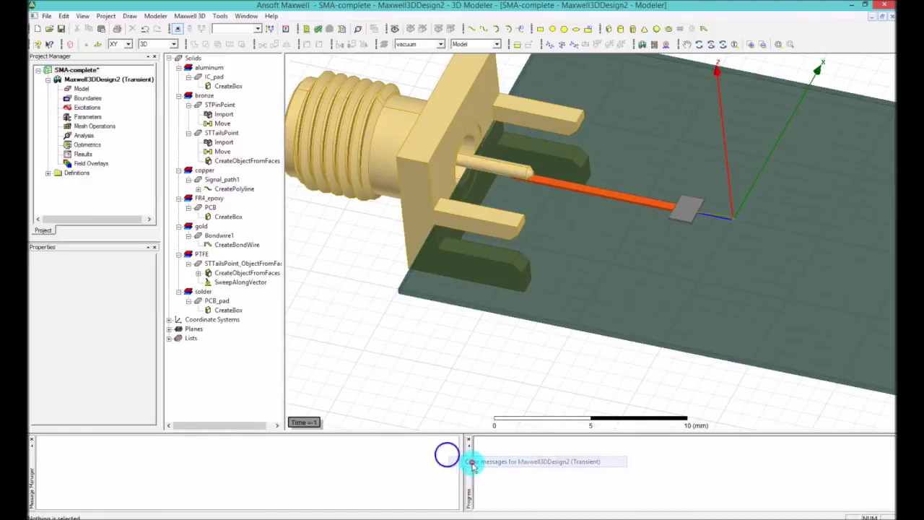
# Step: Validate the design and select the Bondwire1/PCB_pad intersection error among the five reported
pyautogui.click(319, 29)
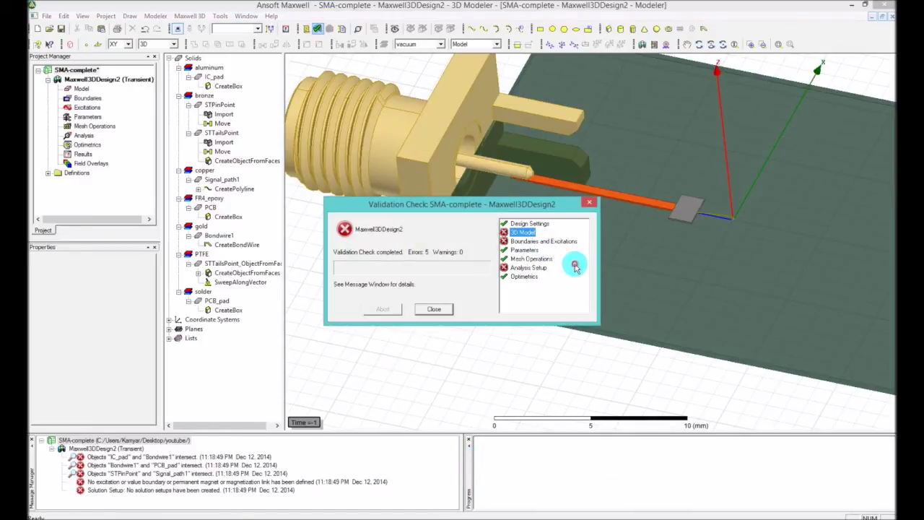
pyautogui.click(437, 315)
pyautogui.click(153, 466)
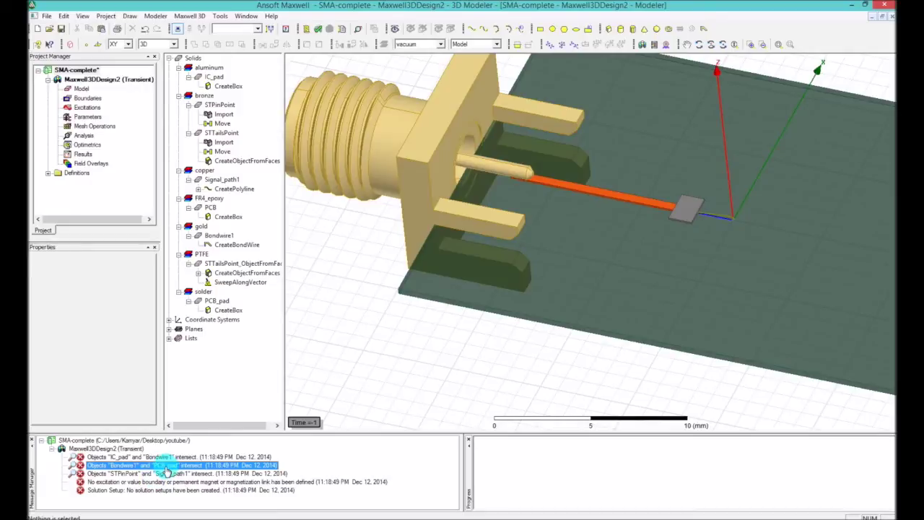
# Step: Highlight the intersecting objects, then select the PCB pad and Bondwire1 in turn
pyautogui.click(166, 471)
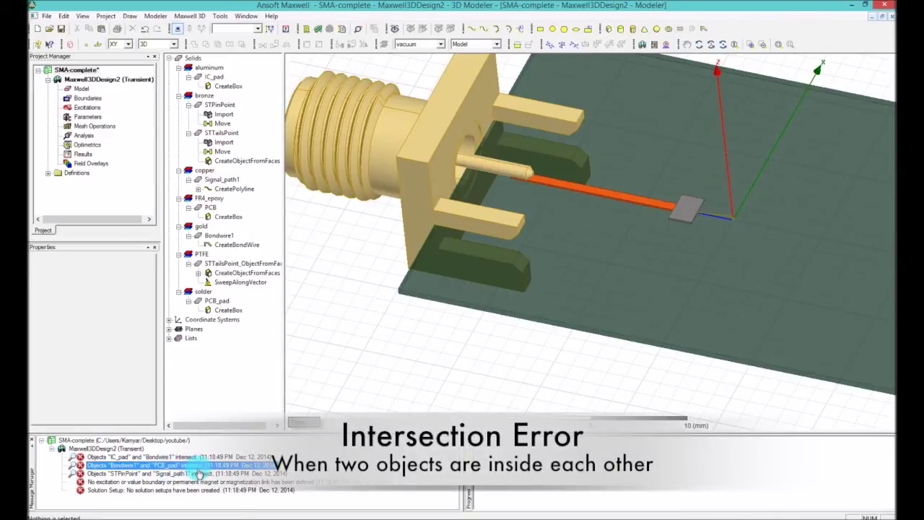
pyautogui.click(722, 219)
pyautogui.click(650, 377)
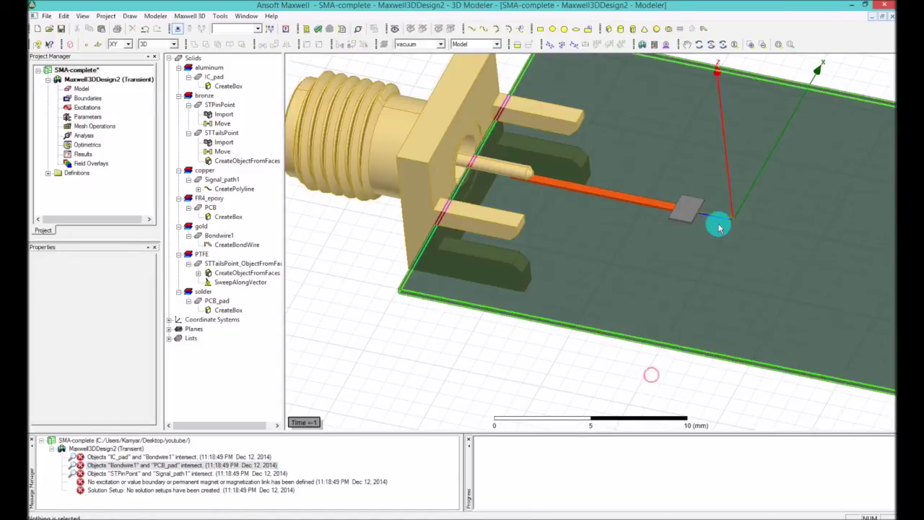
pyautogui.click(715, 213)
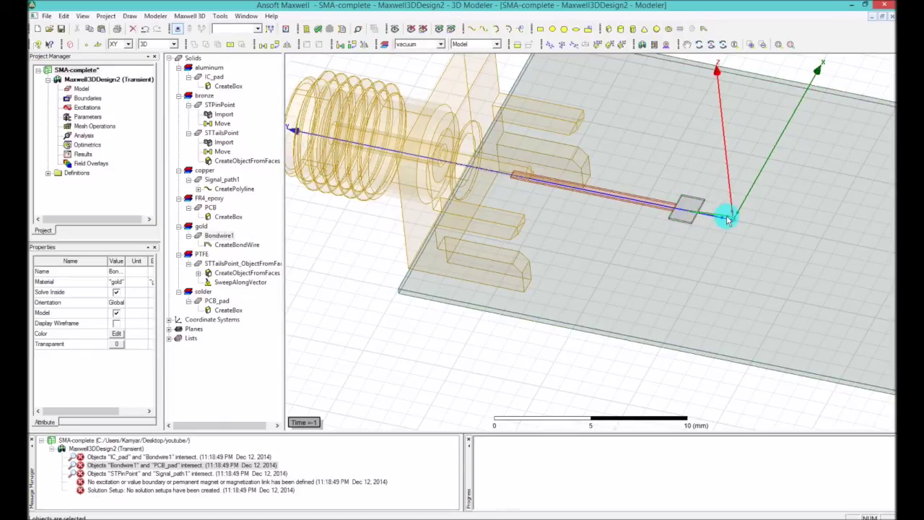
# Step: Zoom onto the wire end and open Bondwire1's CreateBondWire properties (JEDEC 4-Point, H1 0.2 mm)
pyautogui.scroll(1, 728, 218)
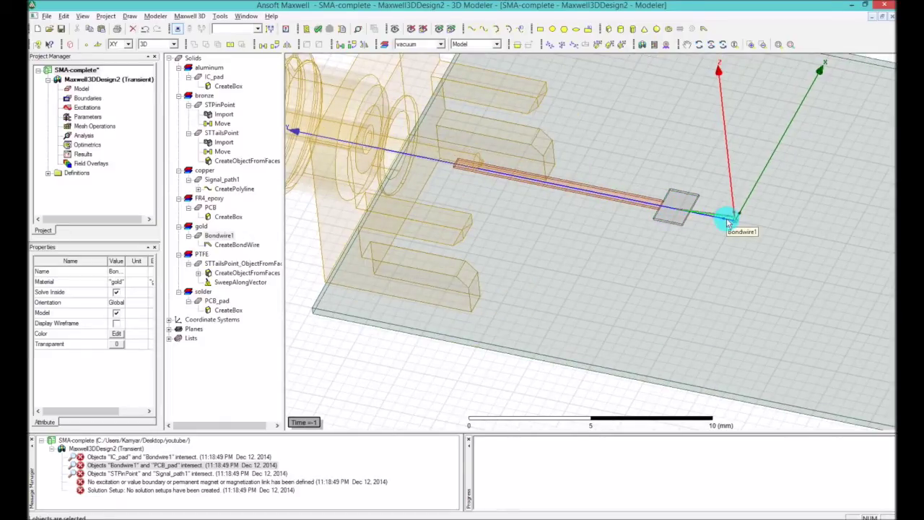
pyautogui.scroll(3, 728, 218)
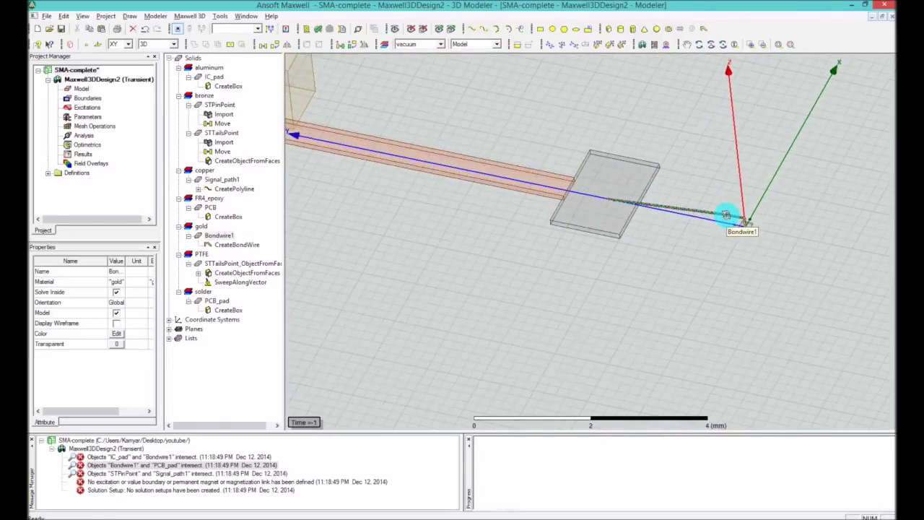
pyautogui.scroll(1, 727, 215)
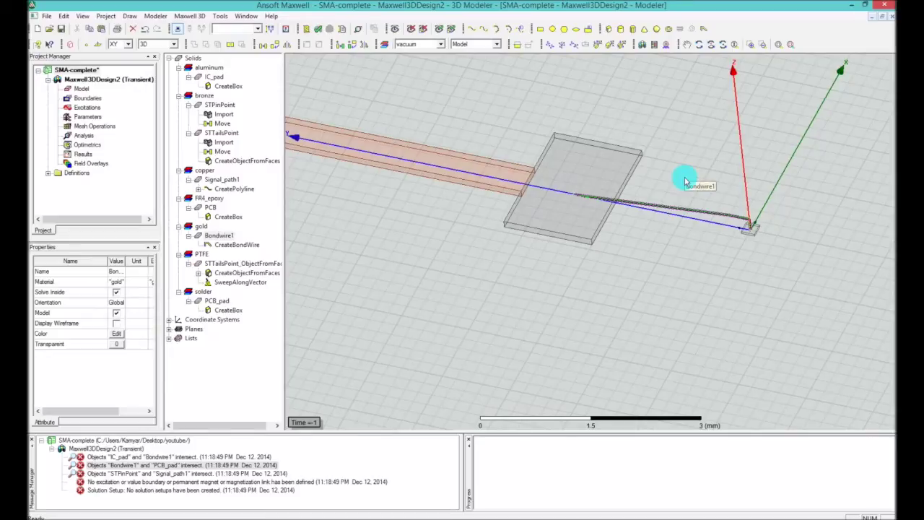
pyautogui.press('Escape')
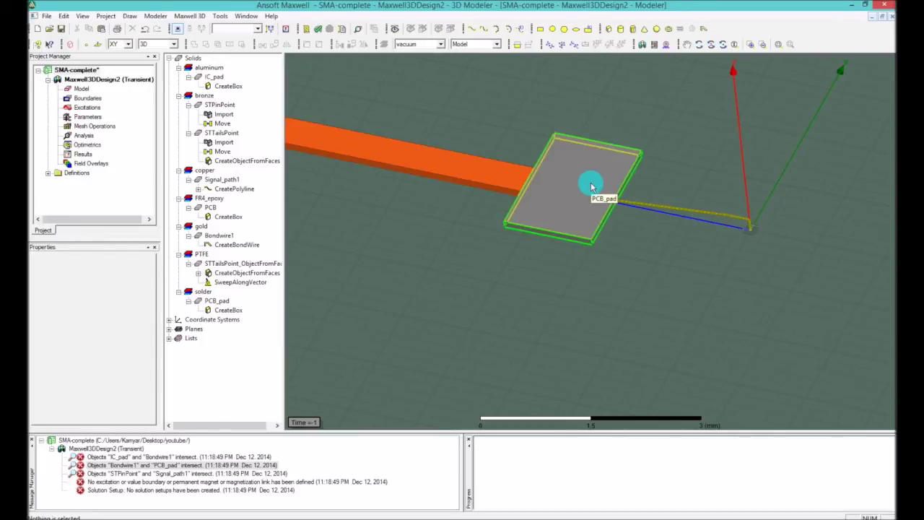
pyautogui.click(740, 215)
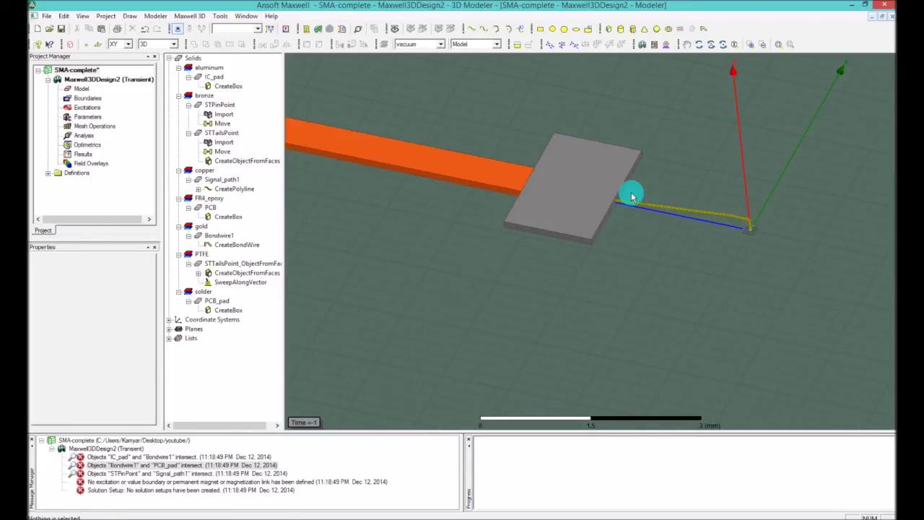
pyautogui.click(686, 212)
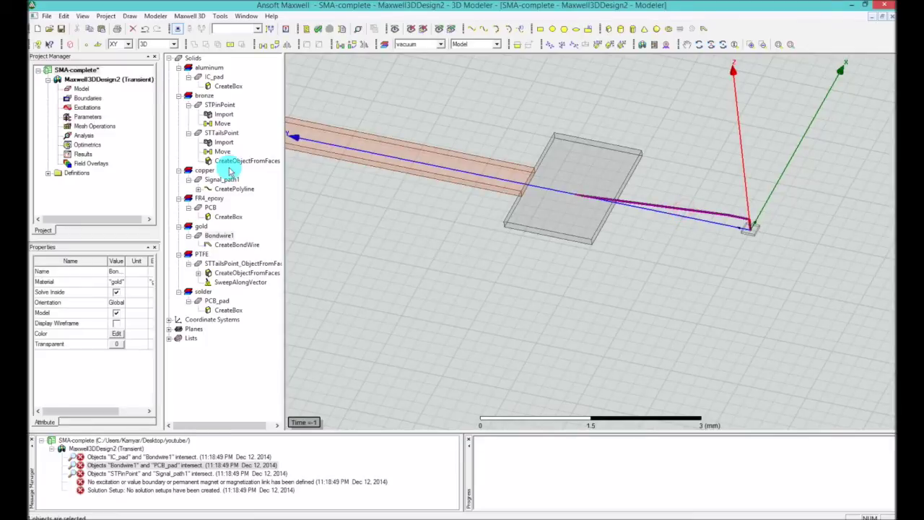
pyautogui.doubleClick(237, 245)
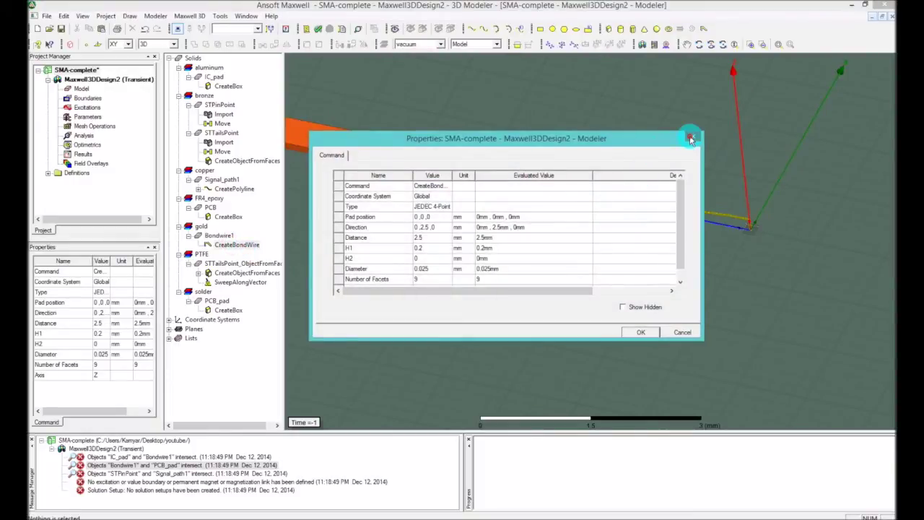
# Step: Set Bondwire1's H2 height to 150um in the CreateBondWire properties
pyautogui.click(693, 136)
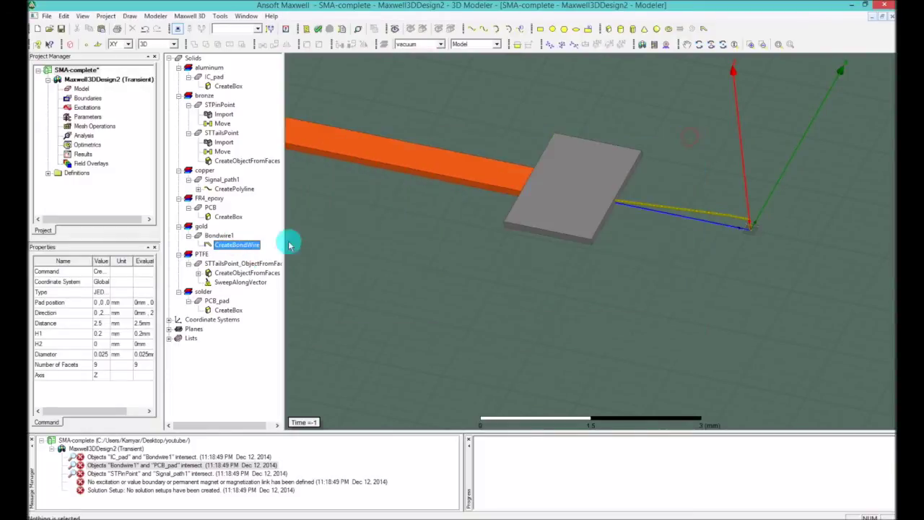
pyautogui.doubleClick(244, 246)
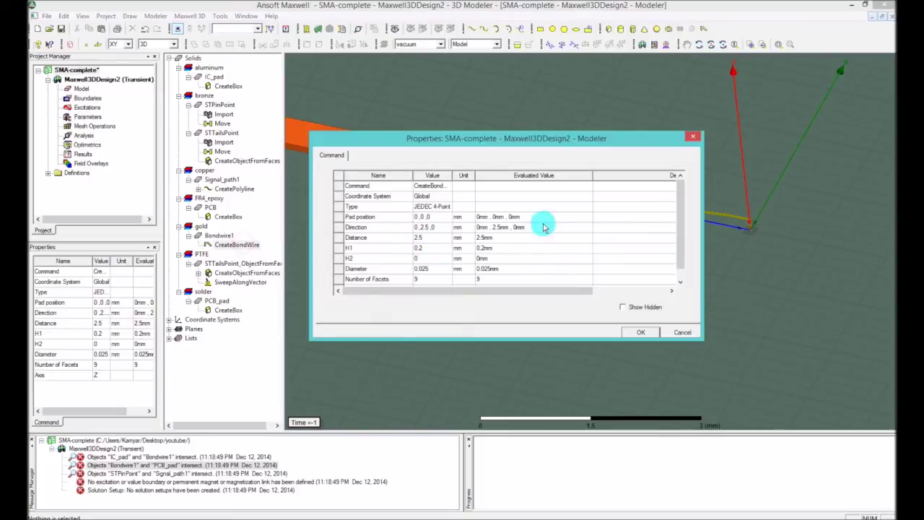
pyautogui.click(681, 189)
pyautogui.moveTo(681, 189); pyautogui.dragTo(681, 196)
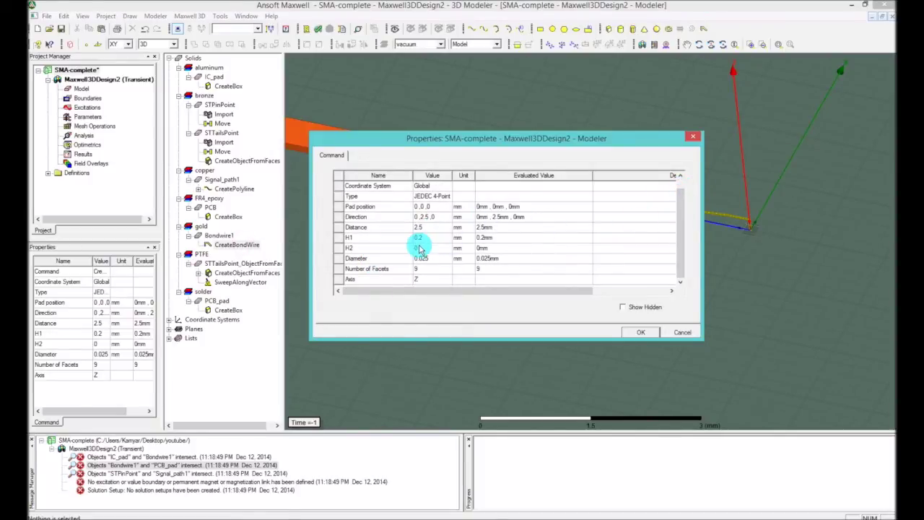
pyautogui.click(442, 249)
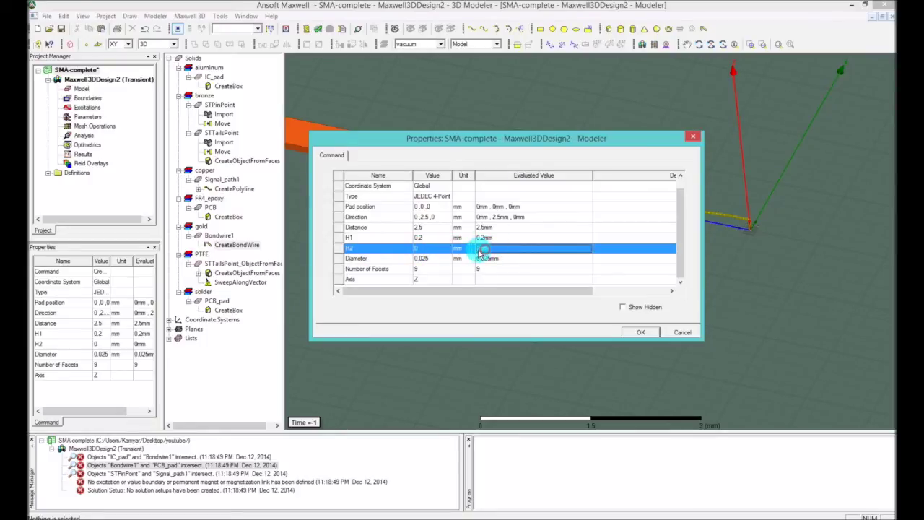
pyautogui.click(426, 248)
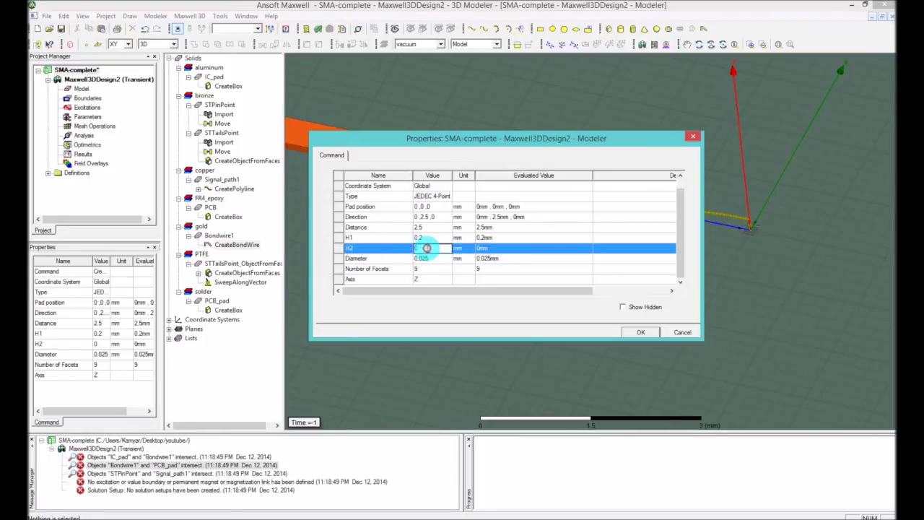
pyautogui.click(427, 247)
pyautogui.write('15')
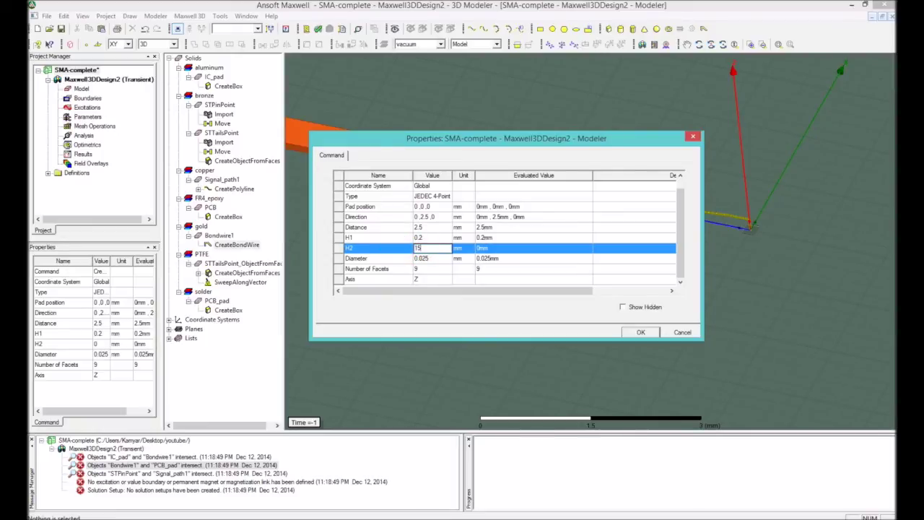
pyautogui.write('0')
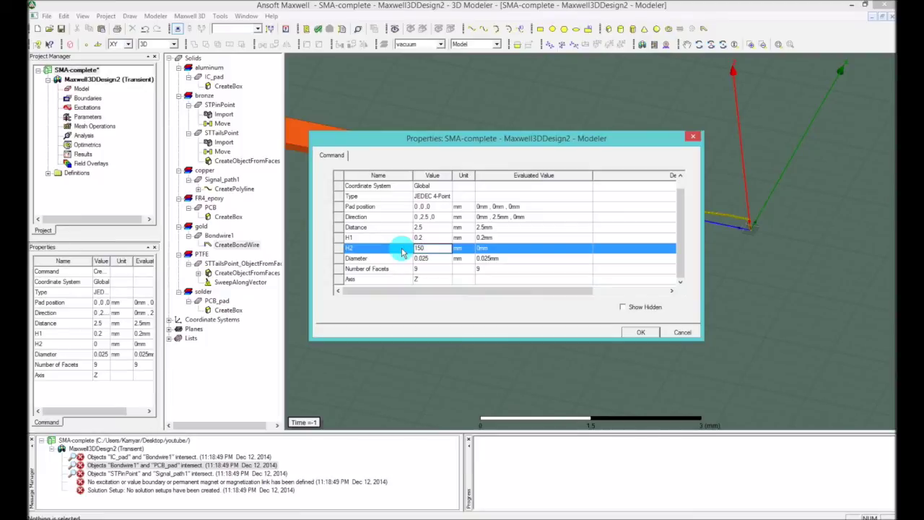
pyautogui.write('um')
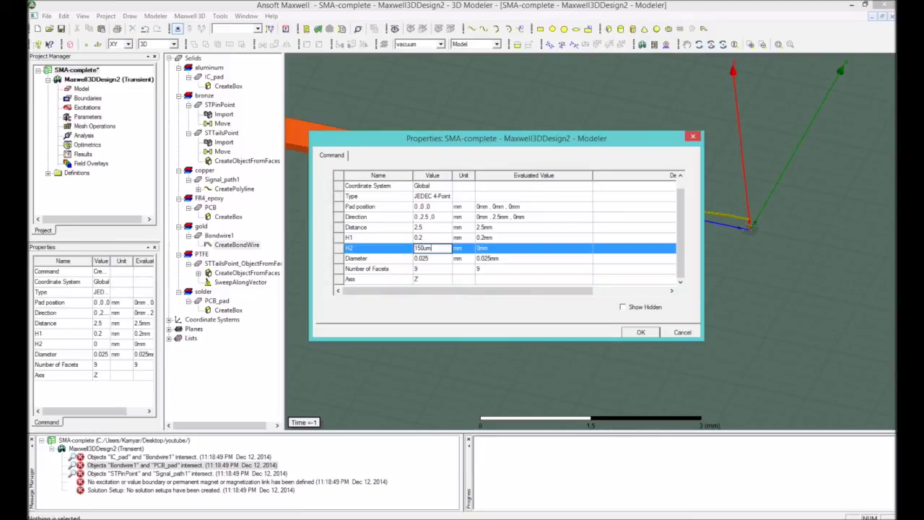
pyautogui.click(466, 241)
pyautogui.click(433, 248)
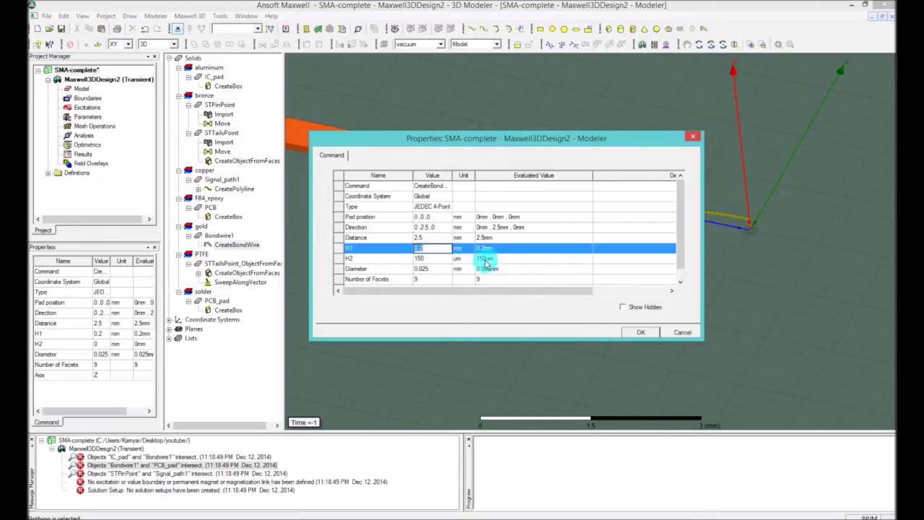
pyautogui.click(641, 333)
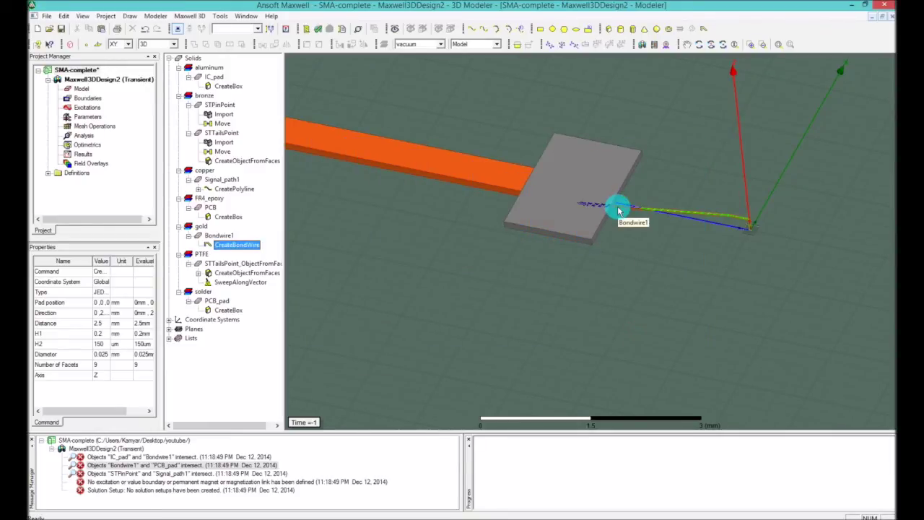
# Step: Change H2 to -150 um and rotate the view to see the wire's profile
pyautogui.doubleClick(237, 245)
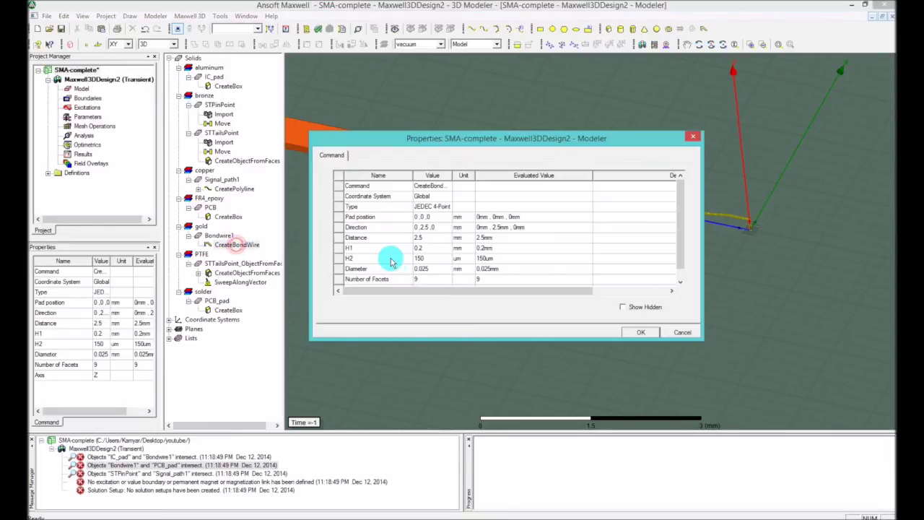
pyautogui.click(421, 268)
pyautogui.click(418, 259)
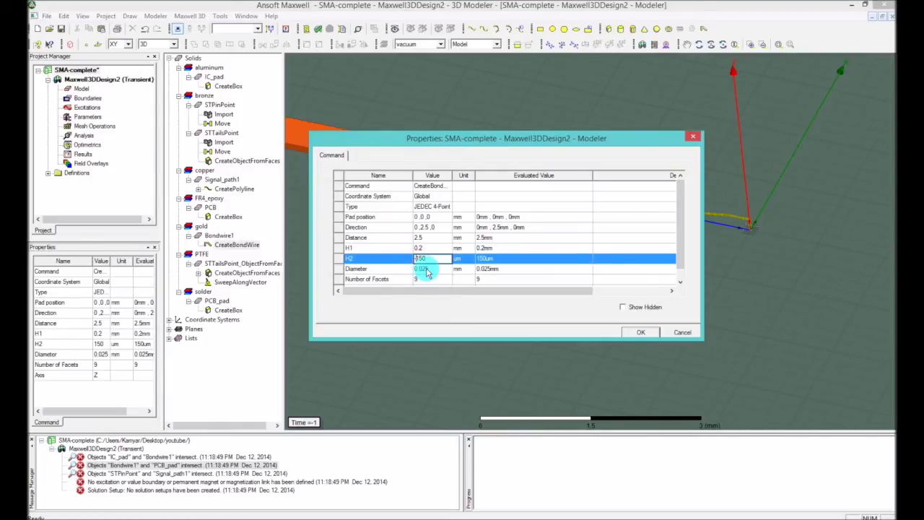
pyautogui.click(641, 332)
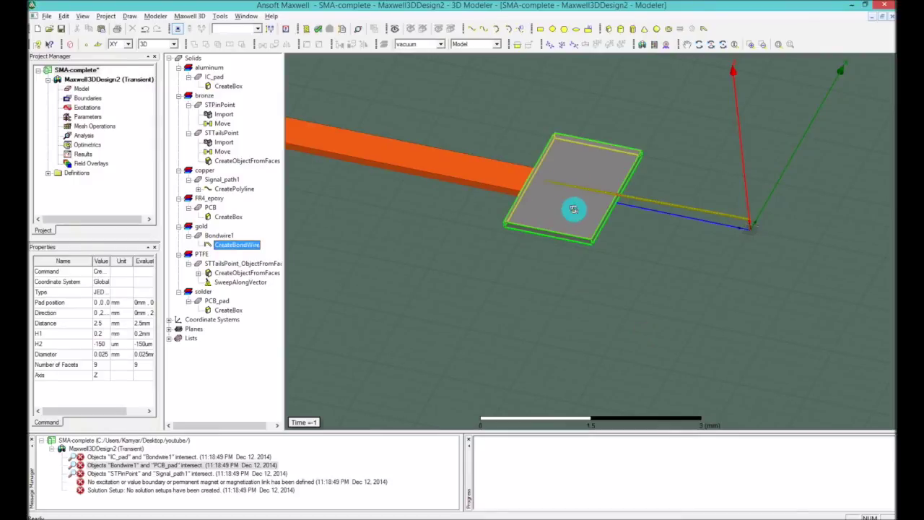
pyautogui.moveTo(575, 208)
pyautogui.keyDown('alt'); pyautogui.mouseDown()
pyautogui.moveTo(597, 167)
pyautogui.moveTo(611, 163)
pyautogui.moveTo(588, 167)
pyautogui.moveTo(613, 182)
pyautogui.mouseUp(); pyautogui.keyUp('alt')
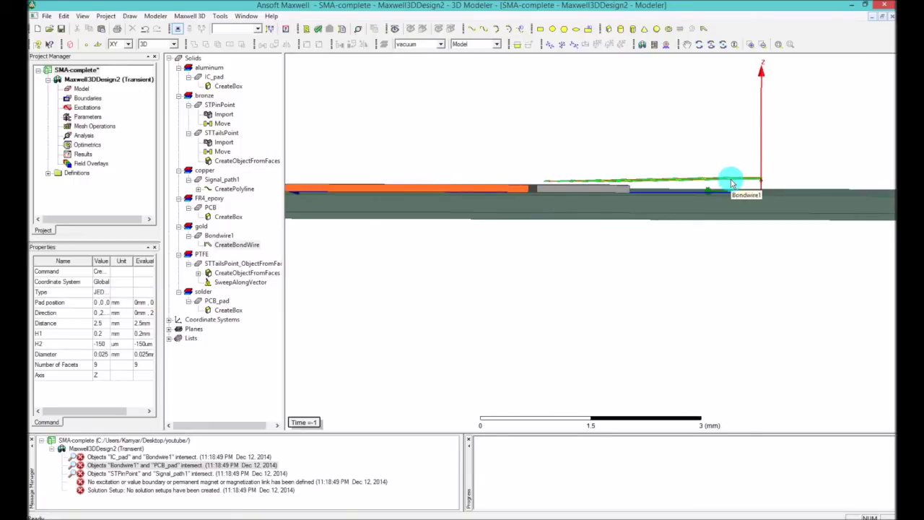
# Step: Change Bondwire1's H2 height from -150 um to -100 um
pyautogui.doubleClick(238, 244)
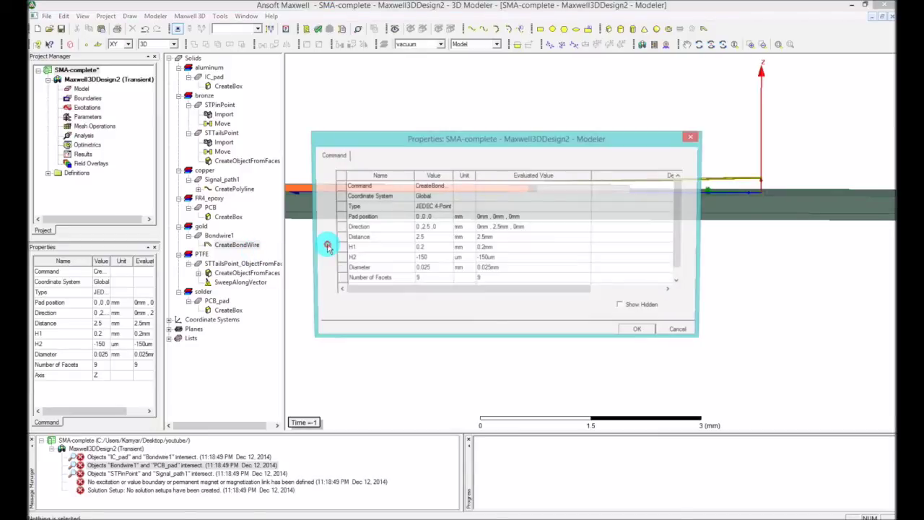
pyautogui.click(432, 258)
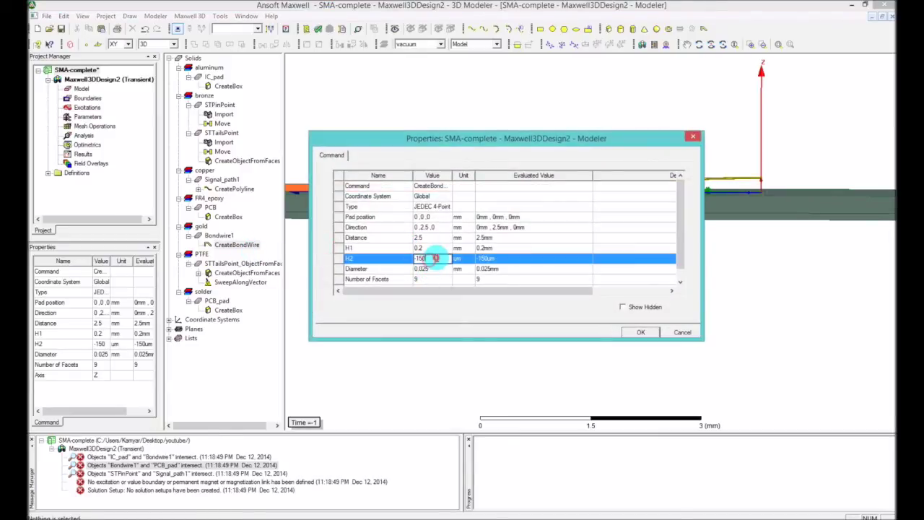
pyautogui.write('0')
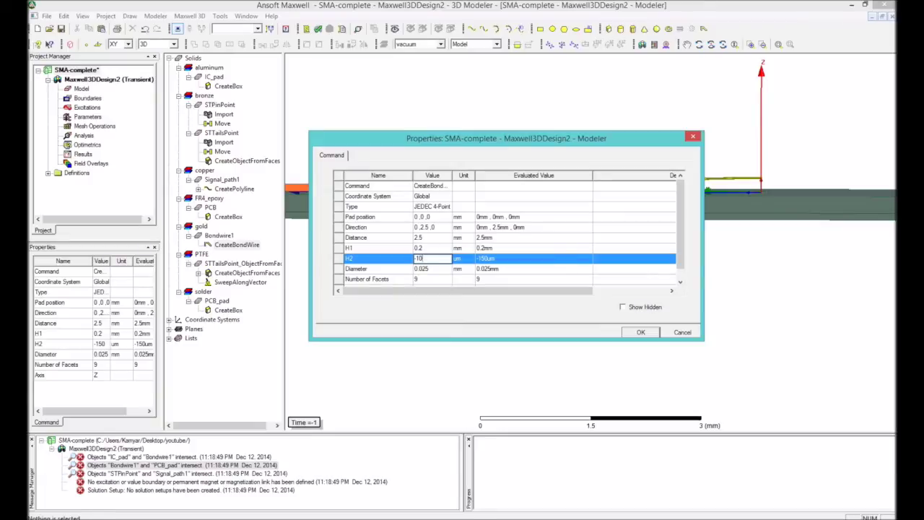
pyautogui.write('0')
pyautogui.click(640, 332)
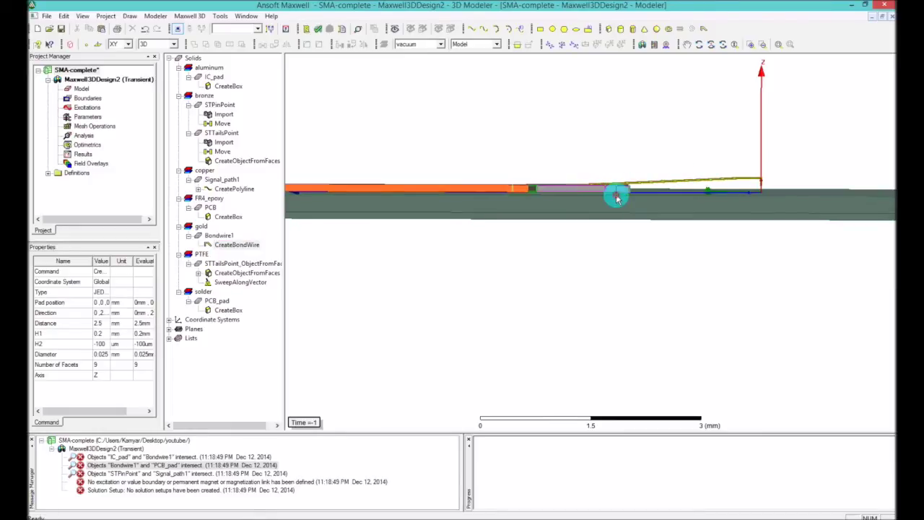
pyautogui.click(616, 204)
# Step: Re-validate the design and inspect the remaining STPinPoint–Signal_path1 intersection error
pyautogui.click(652, 285)
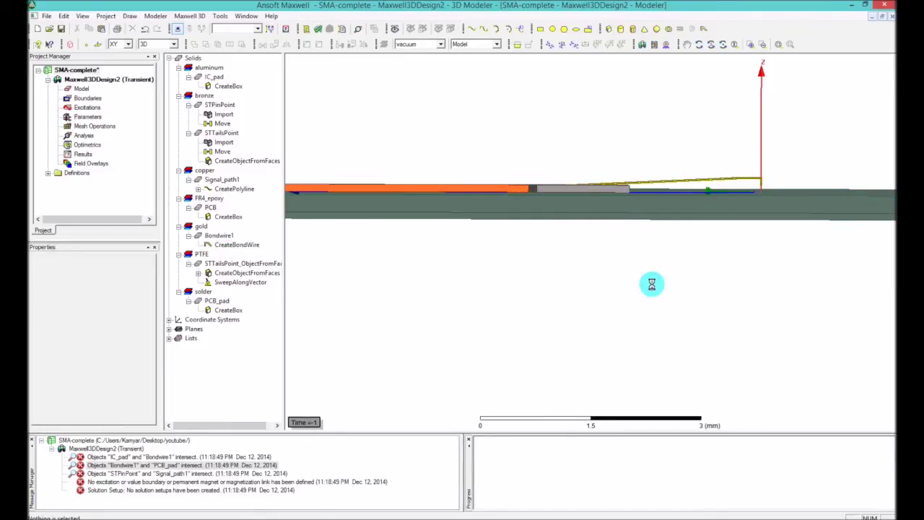
pyautogui.click(319, 29)
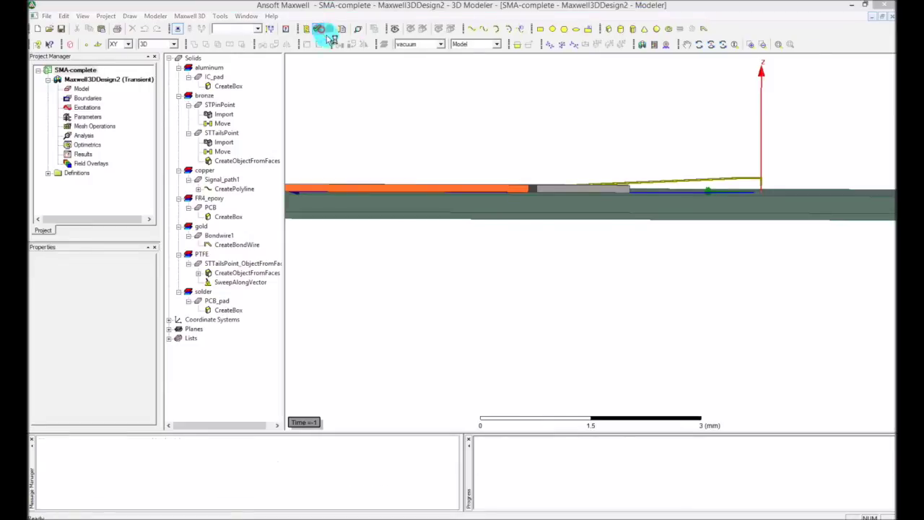
pyautogui.click(433, 309)
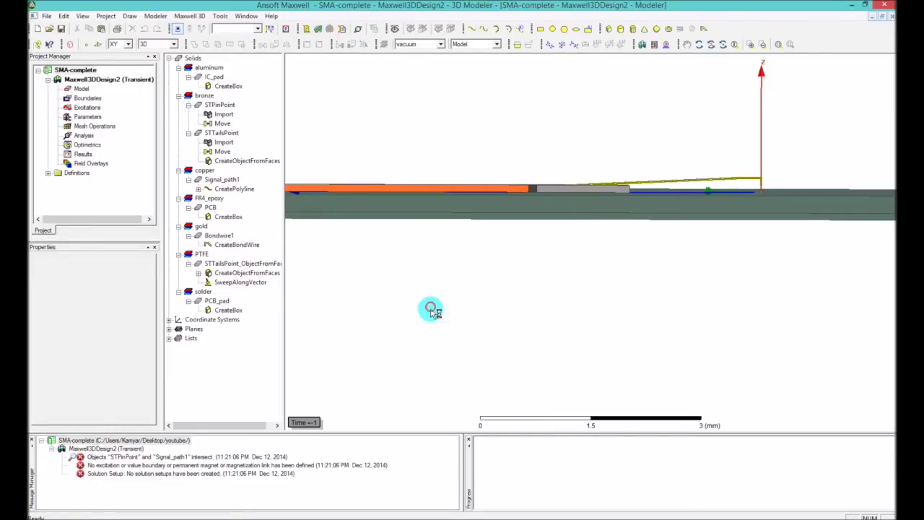
pyautogui.click(232, 458)
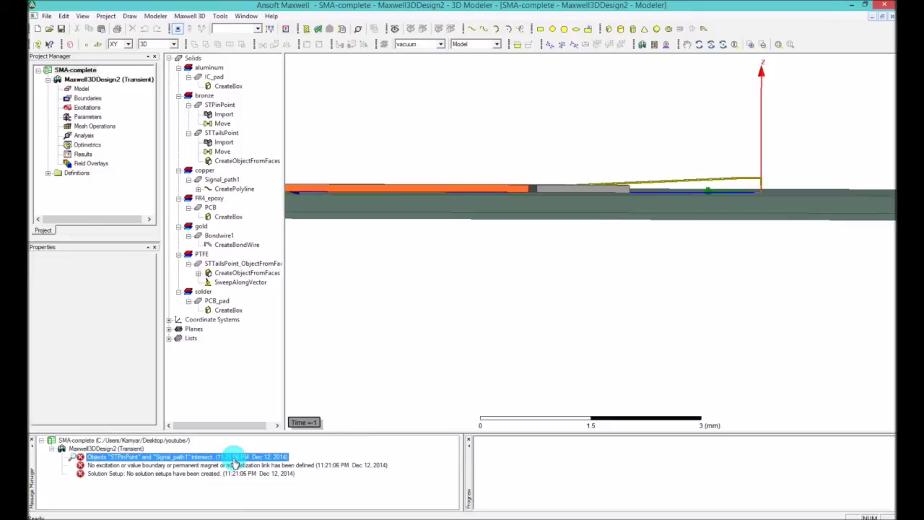
pyautogui.click(476, 296)
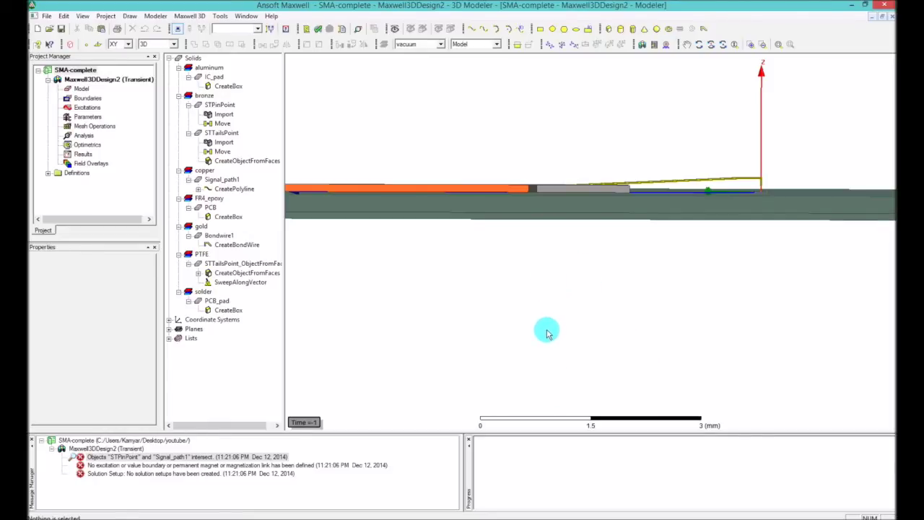
pyautogui.keyDown('alt'); pyautogui.moveTo(477, 303); pyautogui.dragTo(404, 192); pyautogui.keyUp('alt')
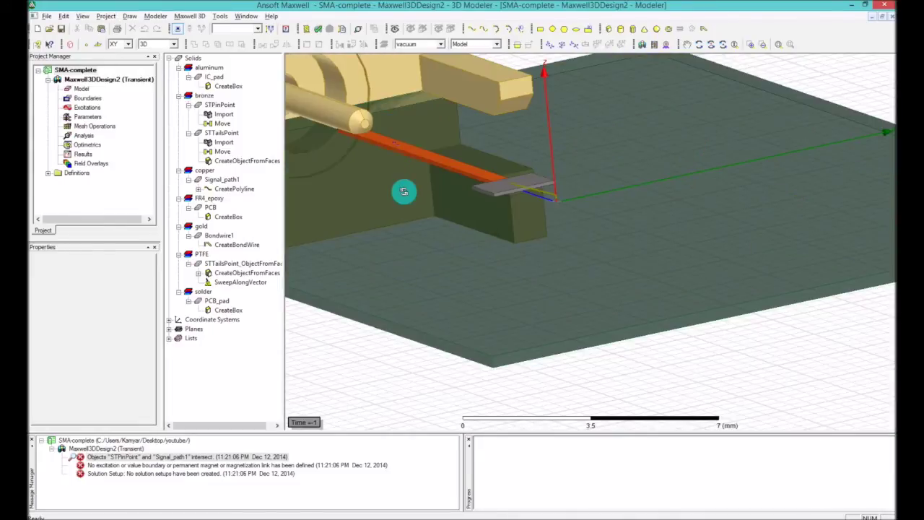
# Step: Pan and zoom onto the centre pin tip and select the Signal_path1 trace
pyautogui.scroll(-3, 404, 192)
pyautogui.click(342, 284)
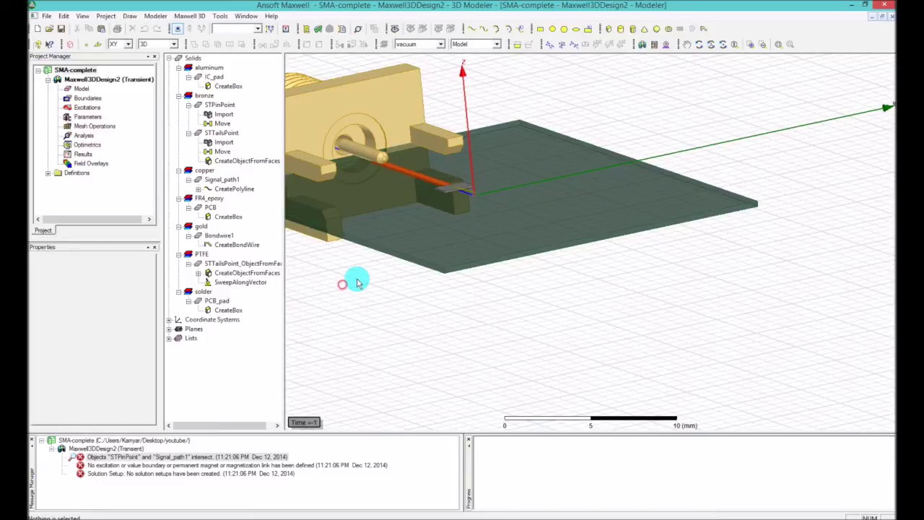
pyautogui.click(687, 44)
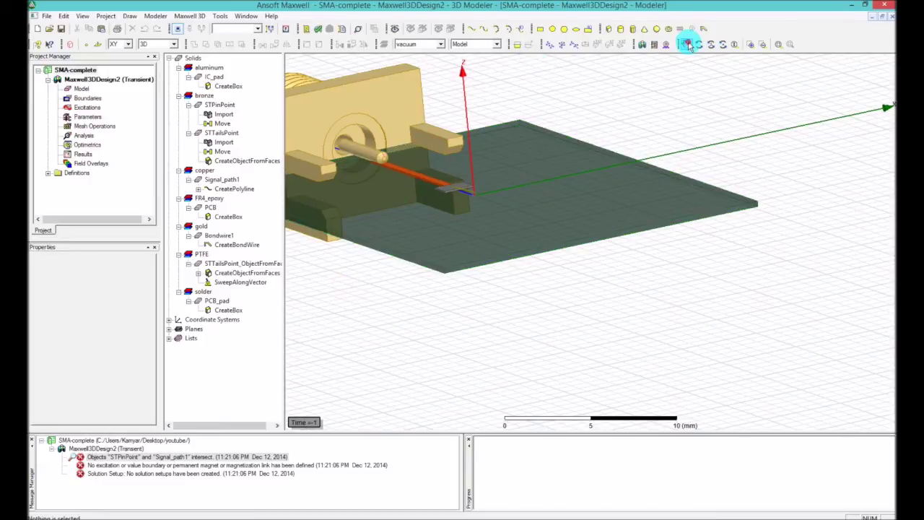
pyautogui.moveTo(530, 136); pyautogui.dragTo(710, 246)
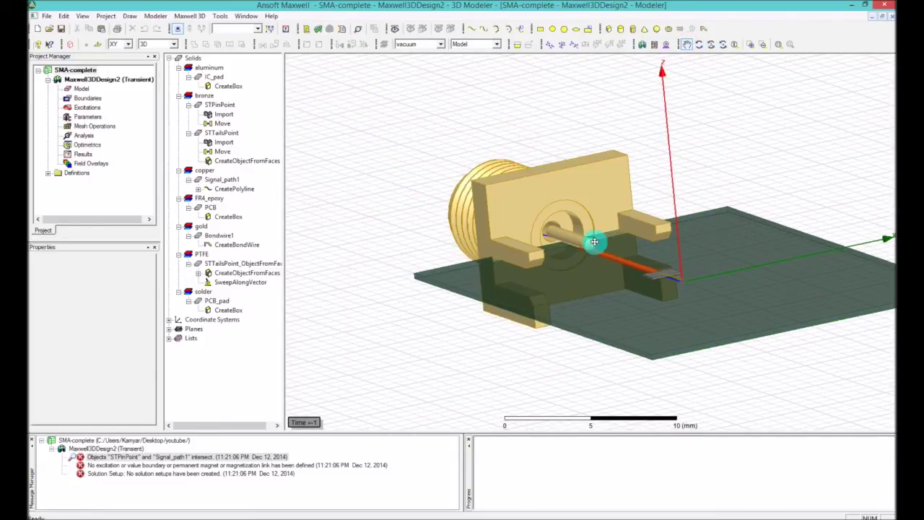
pyautogui.scroll(5, 594, 242)
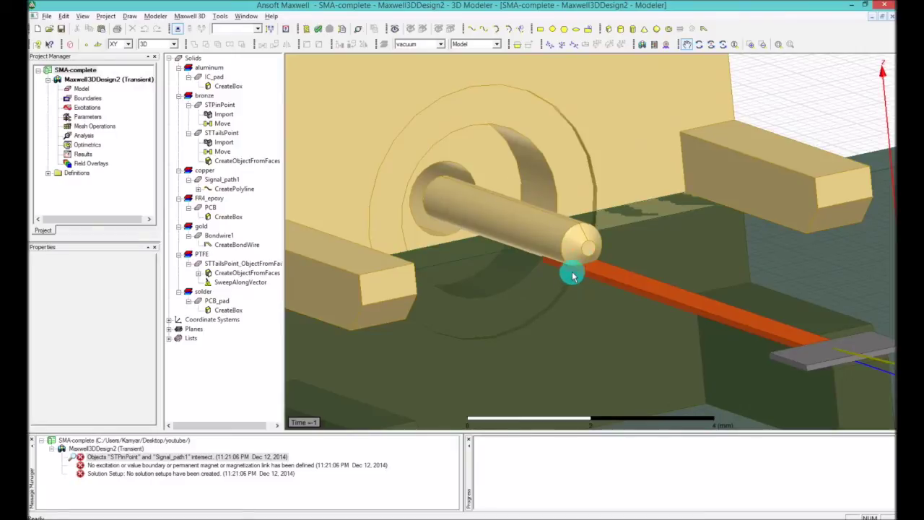
pyautogui.scroll(3, 581, 260)
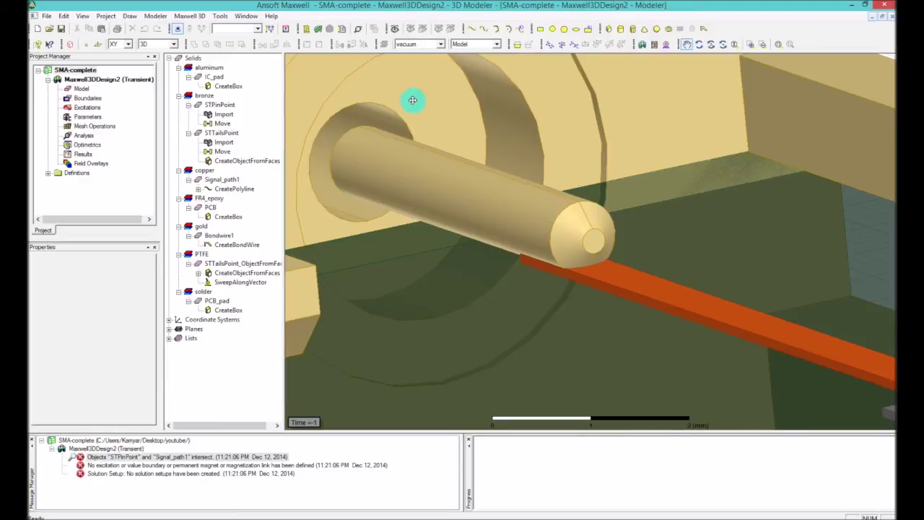
pyautogui.click(617, 272)
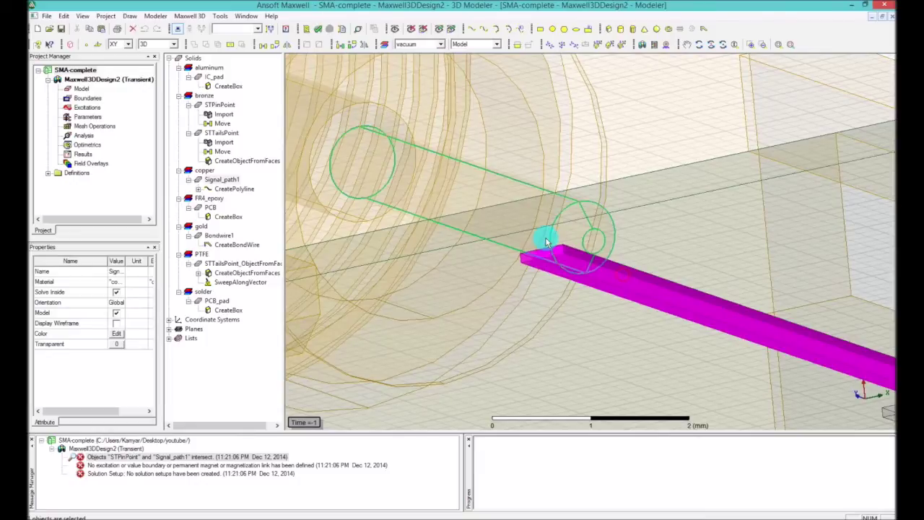
# Step: Unite STPinPoint with Signal_path1 into a single solid, then deselect
pyautogui.keyDown('ctrl'); pyautogui.click(507, 226); pyautogui.keyUp('ctrl')
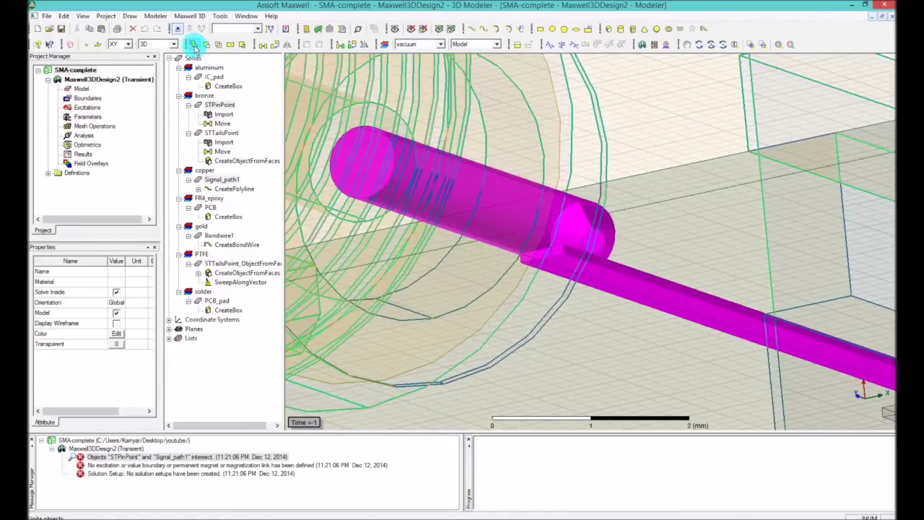
pyautogui.click(194, 44)
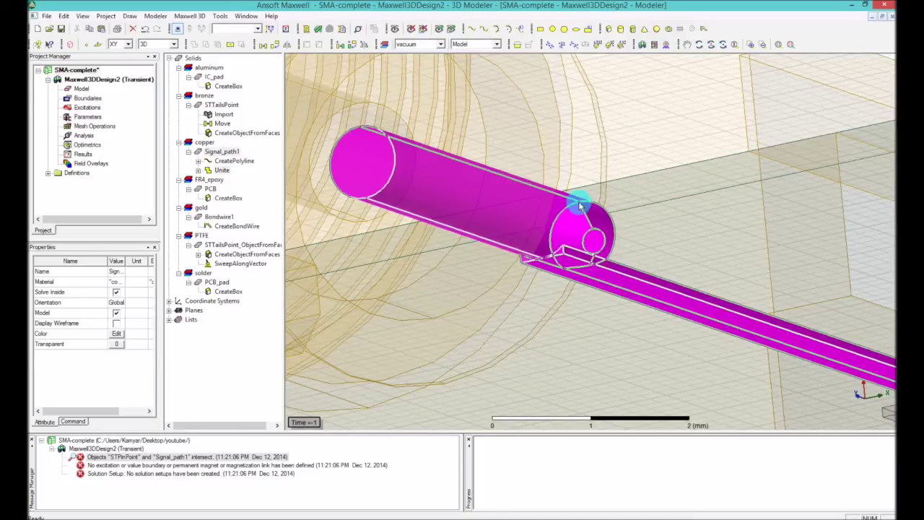
pyautogui.click(667, 300)
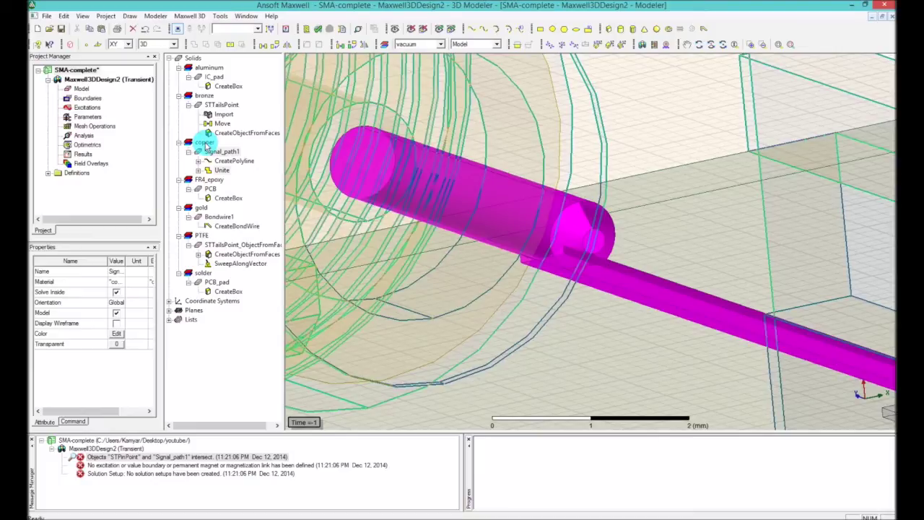
pyautogui.scroll(-1, 584, 227)
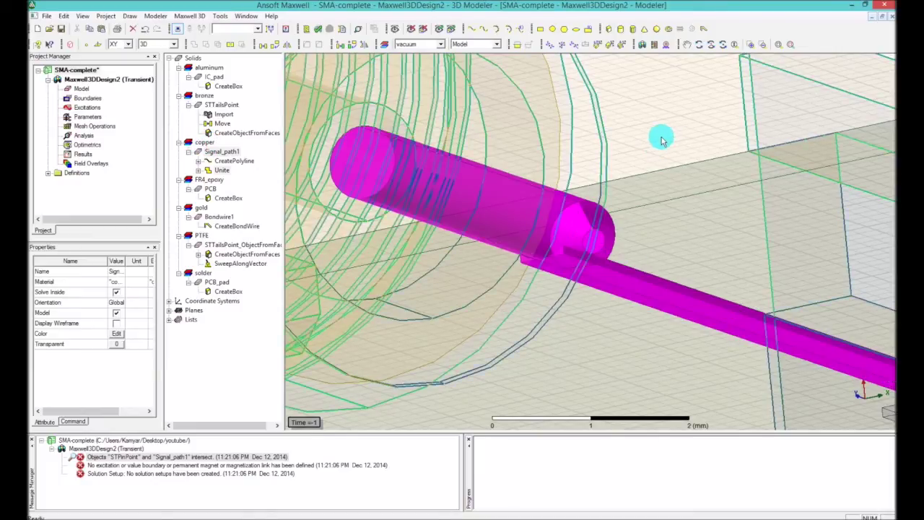
pyautogui.scroll(-1, 654, 159)
pyautogui.scroll(-2, 654, 159)
pyautogui.click(345, 136)
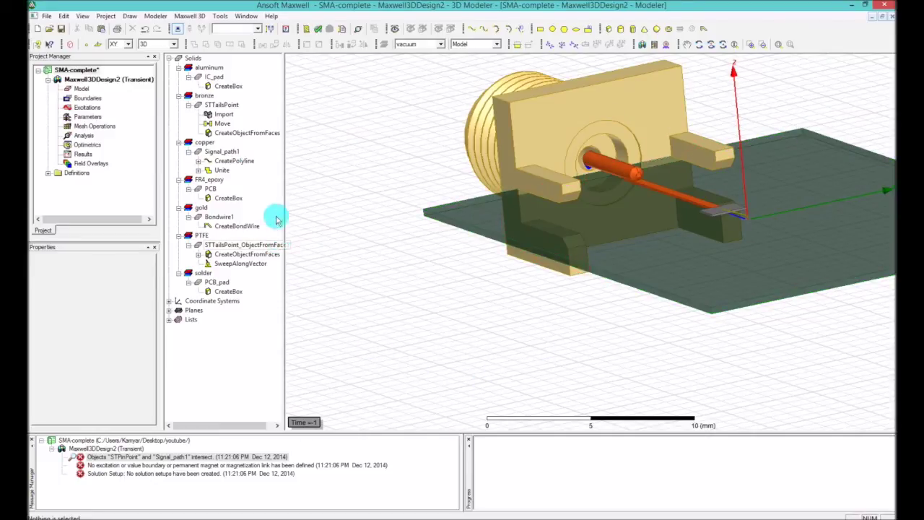
# Step: Clear the old messages and re-validate; 3D Model passes, leaving excitation and setup errors
pyautogui.click(380, 496)
pyautogui.rightClick(396, 475)
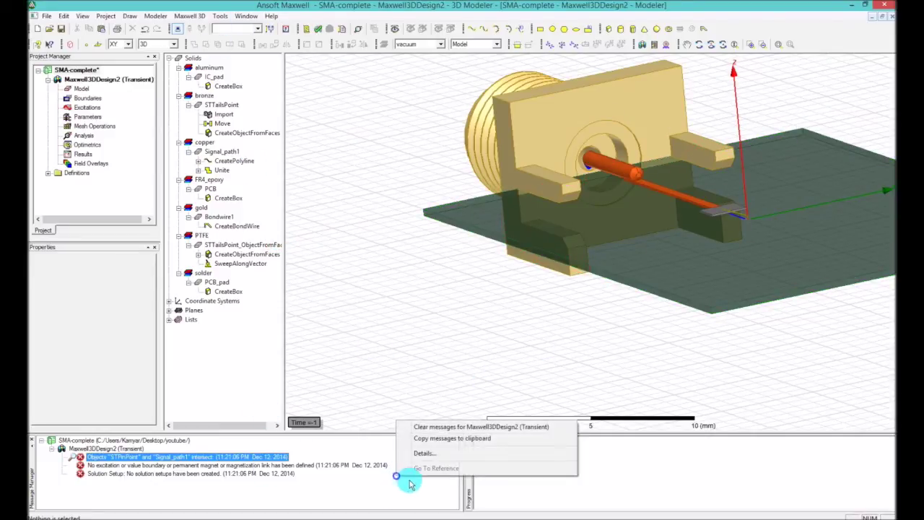
pyautogui.click(433, 427)
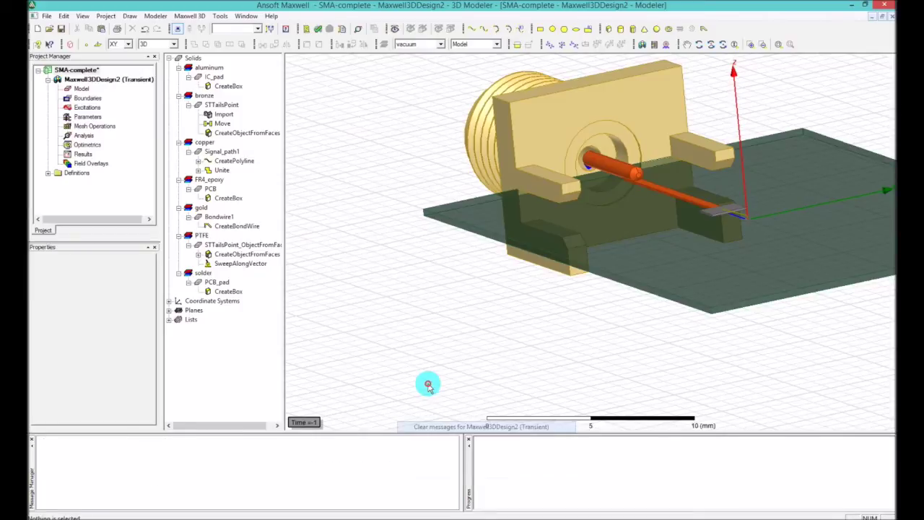
pyautogui.click(318, 29)
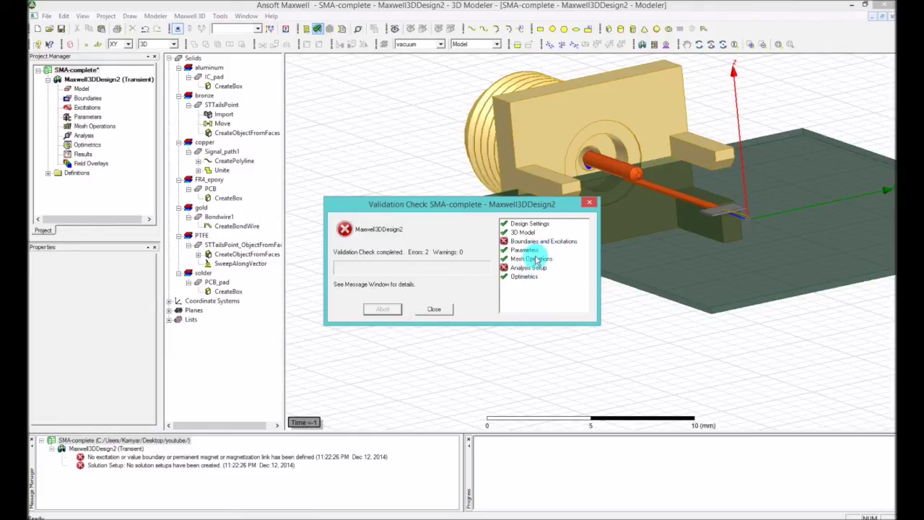
pyautogui.click(570, 238)
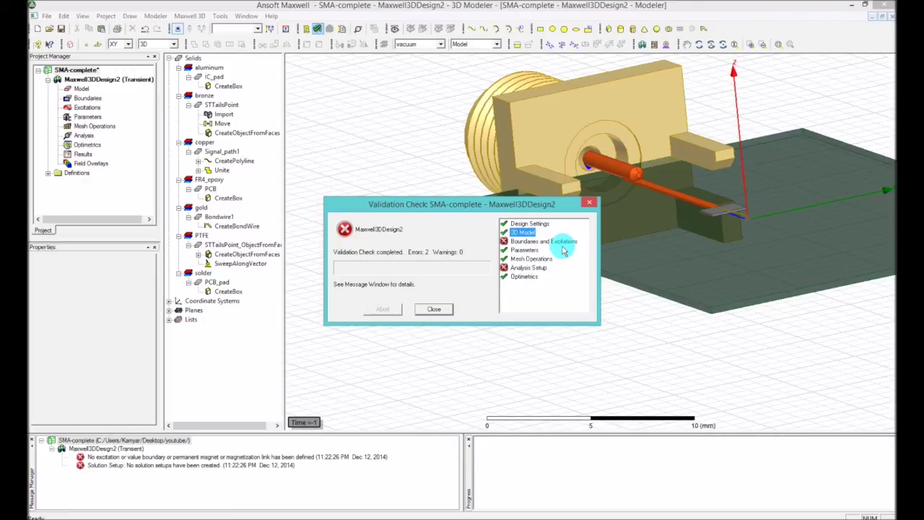
pyautogui.click(434, 308)
pyautogui.click(482, 309)
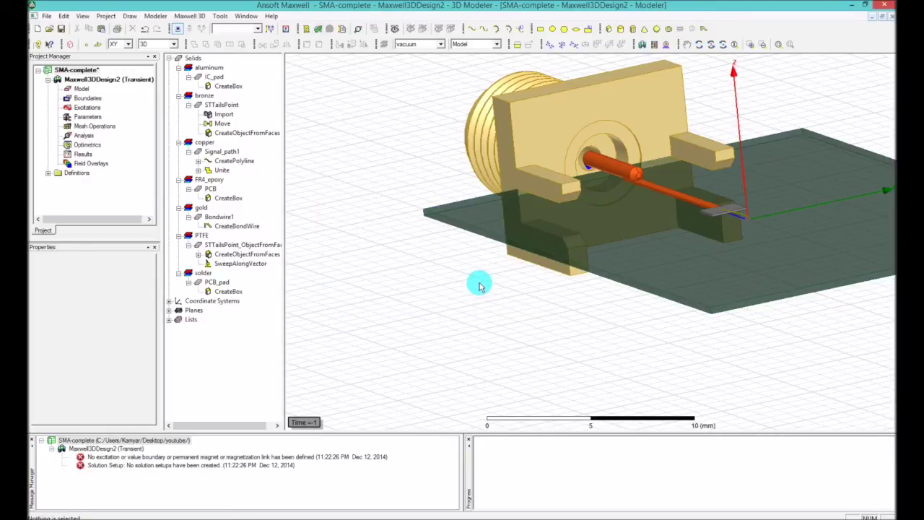
# Step: Orbit, pan and zoom to frame the SMA connector and PCB from a front angle
pyautogui.moveTo(484, 186)
pyautogui.mouseDown()
pyautogui.moveTo(489, 196)
pyautogui.moveTo(533, 190)
pyautogui.moveTo(580, 209)
pyautogui.moveTo(623, 244)
pyautogui.moveTo(675, 233)
pyautogui.moveTo(712, 210)
pyautogui.moveTo(790, 207)
pyautogui.mouseUp()
pyautogui.click(677, 177)
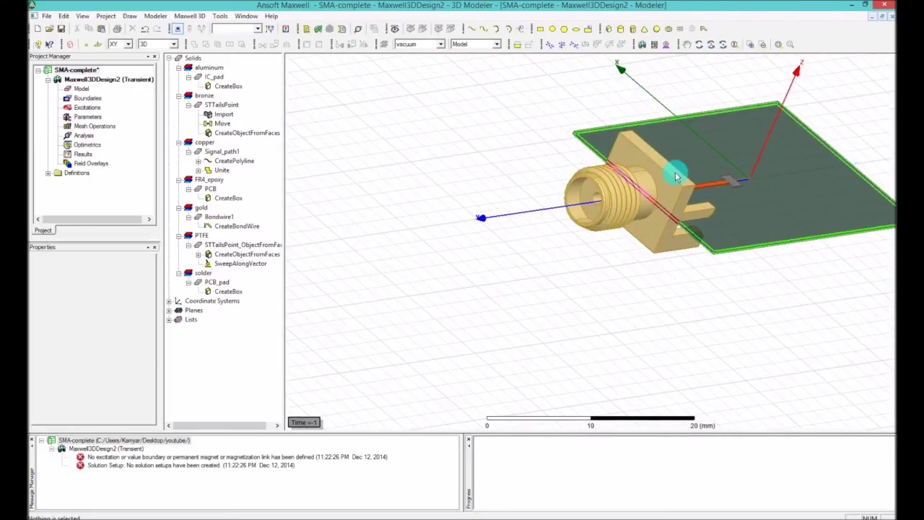
pyautogui.click(485, 102)
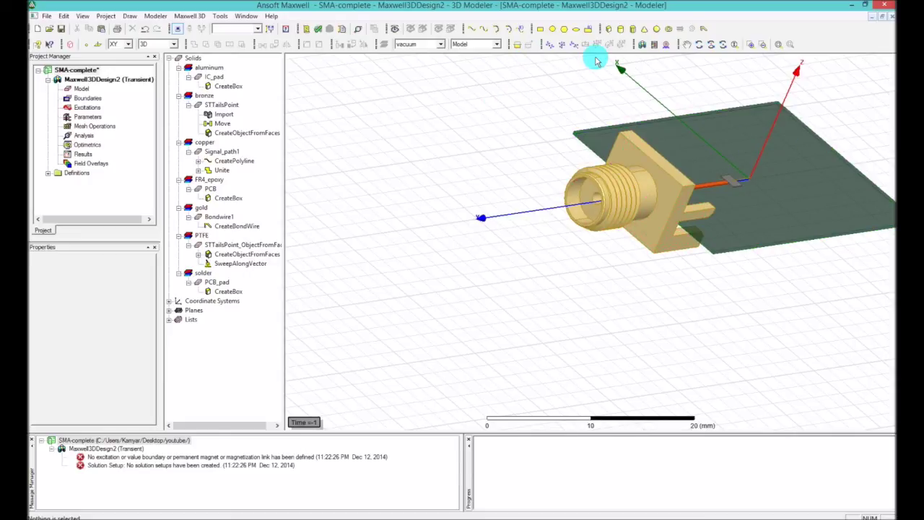
pyautogui.click(687, 44)
pyautogui.keyDown('alt'); pyautogui.moveTo(764, 110); pyautogui.dragTo(653, 204); pyautogui.keyUp('alt')
pyautogui.scroll(4, 653, 211)
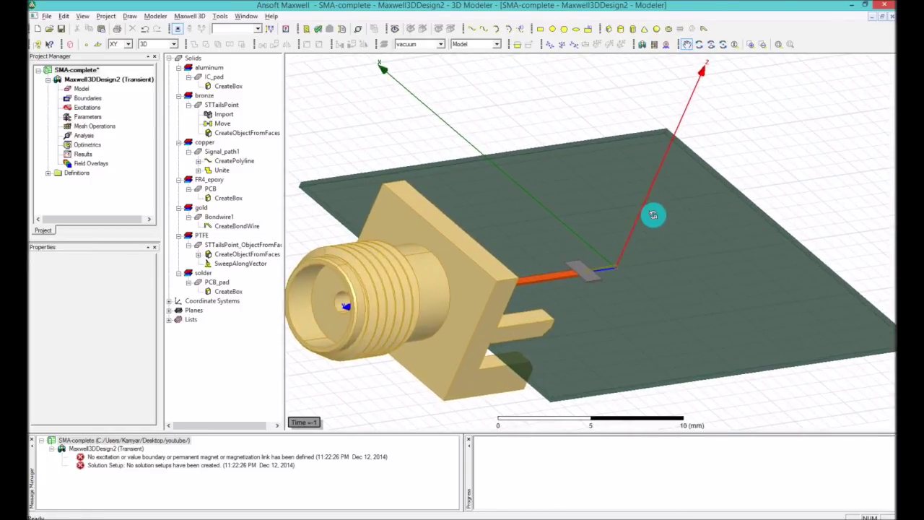